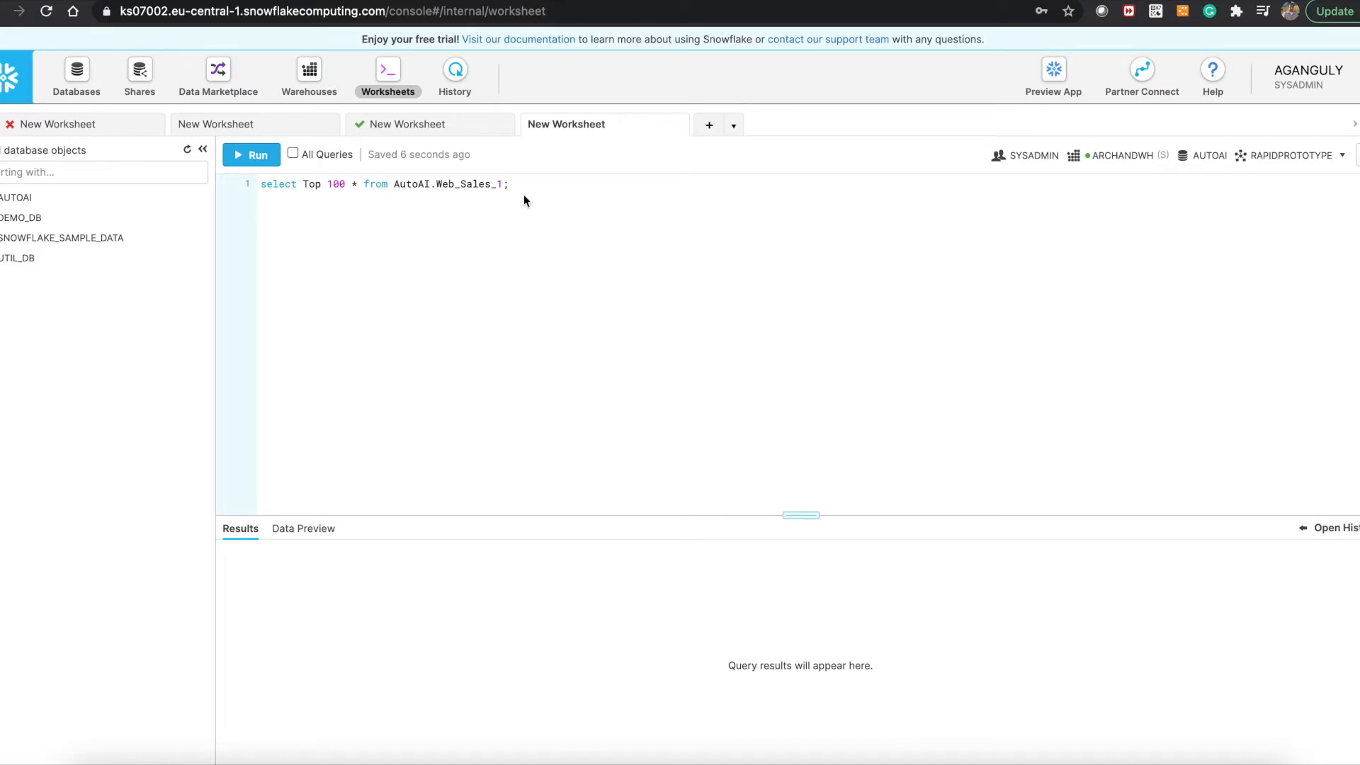
Add the RapidPrototype schema to the table reference, making it AutoAI.RapidPrototype.Web_Sales_1, and run the top-100 query.
{"action": "left_click", "coordinate": [433, 186]}
{"action": "type", "text": "RapidP"}
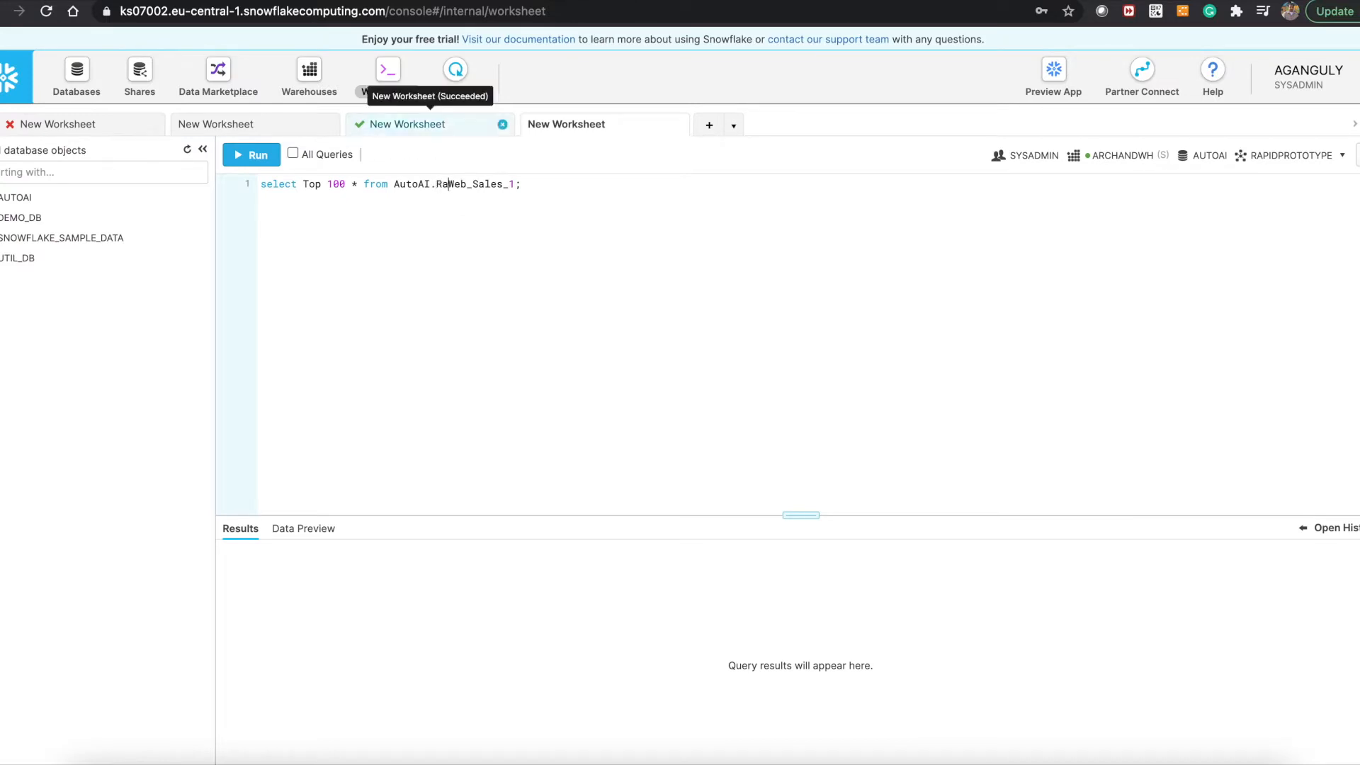
{"action": "type", "text": "rototype."}
{"action": "left_click", "coordinate": [98, 95]}
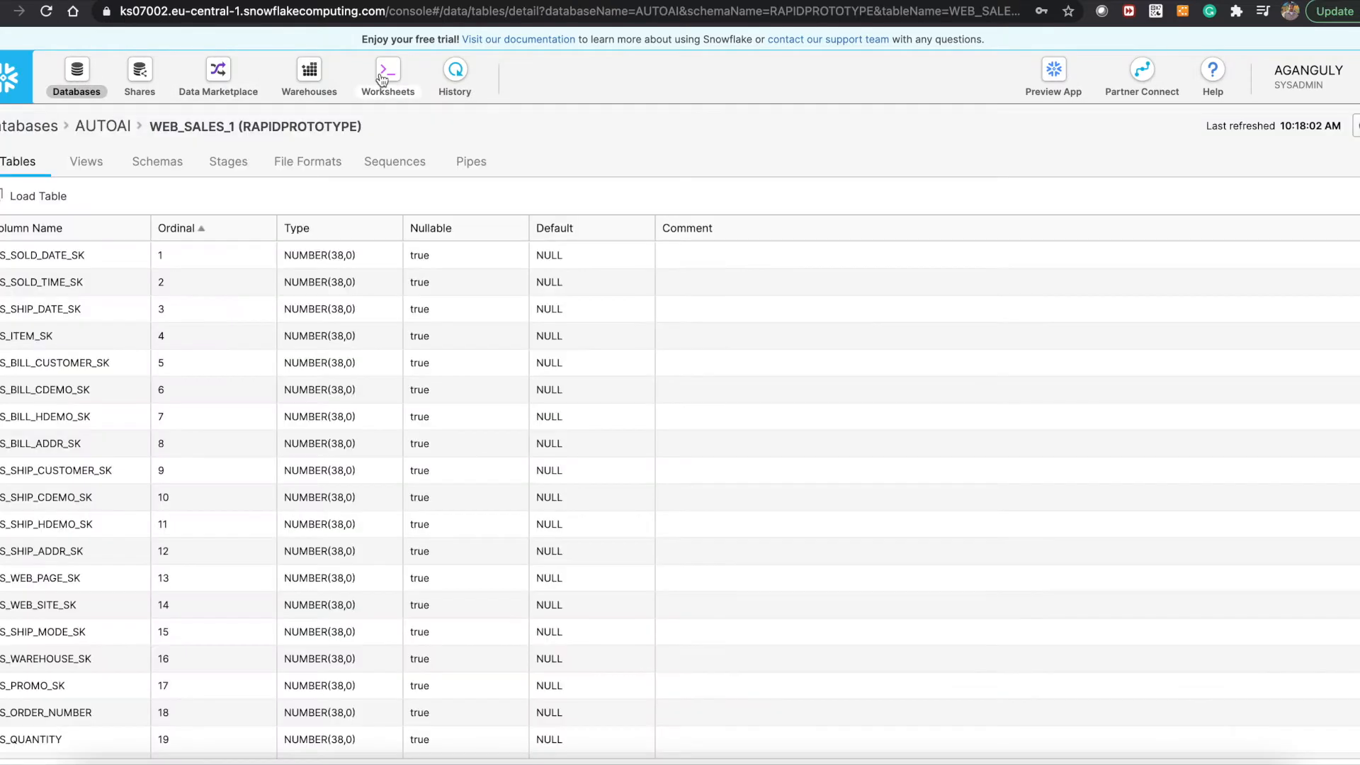
{"action": "left_click", "coordinate": [381, 82]}
{"action": "key", "text": "ctrl+a"}
{"action": "left_click", "coordinate": [250, 155]}
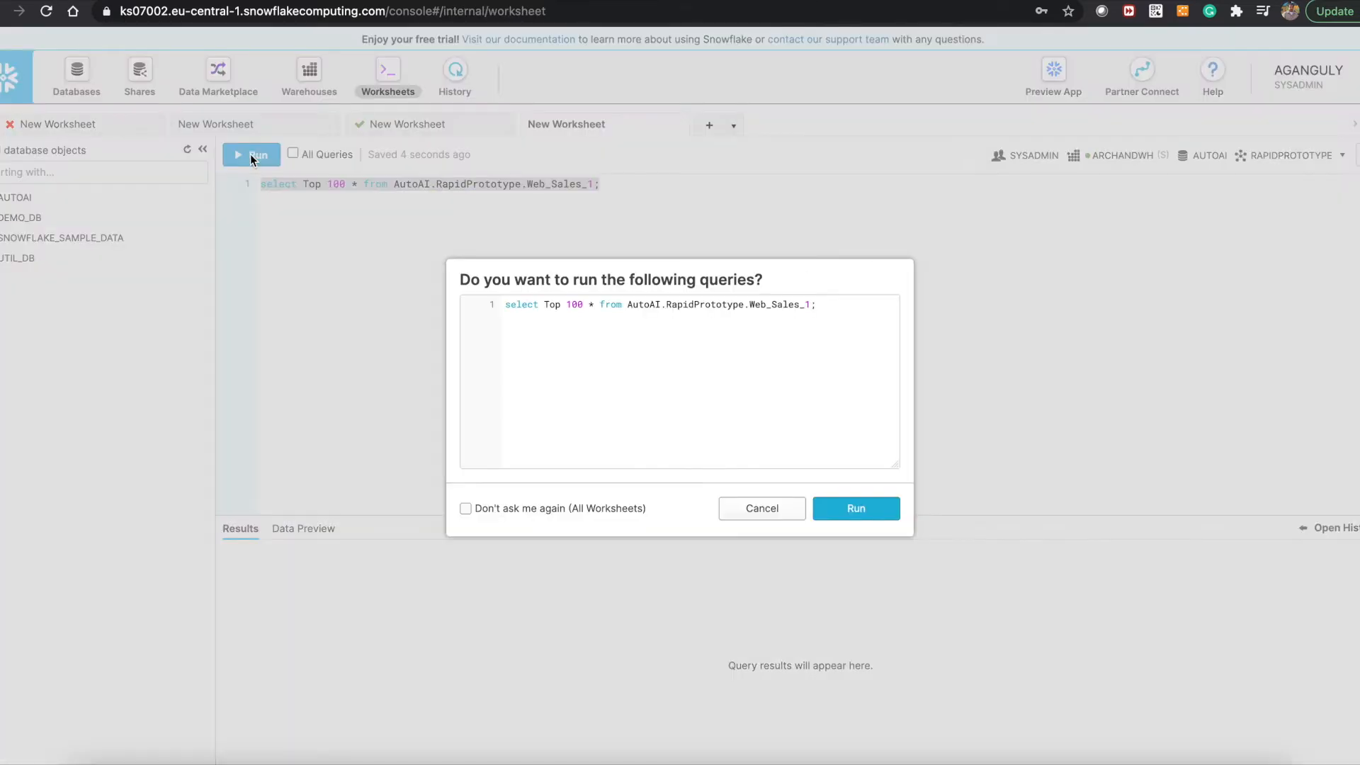
{"action": "left_click", "coordinate": [838, 508]}
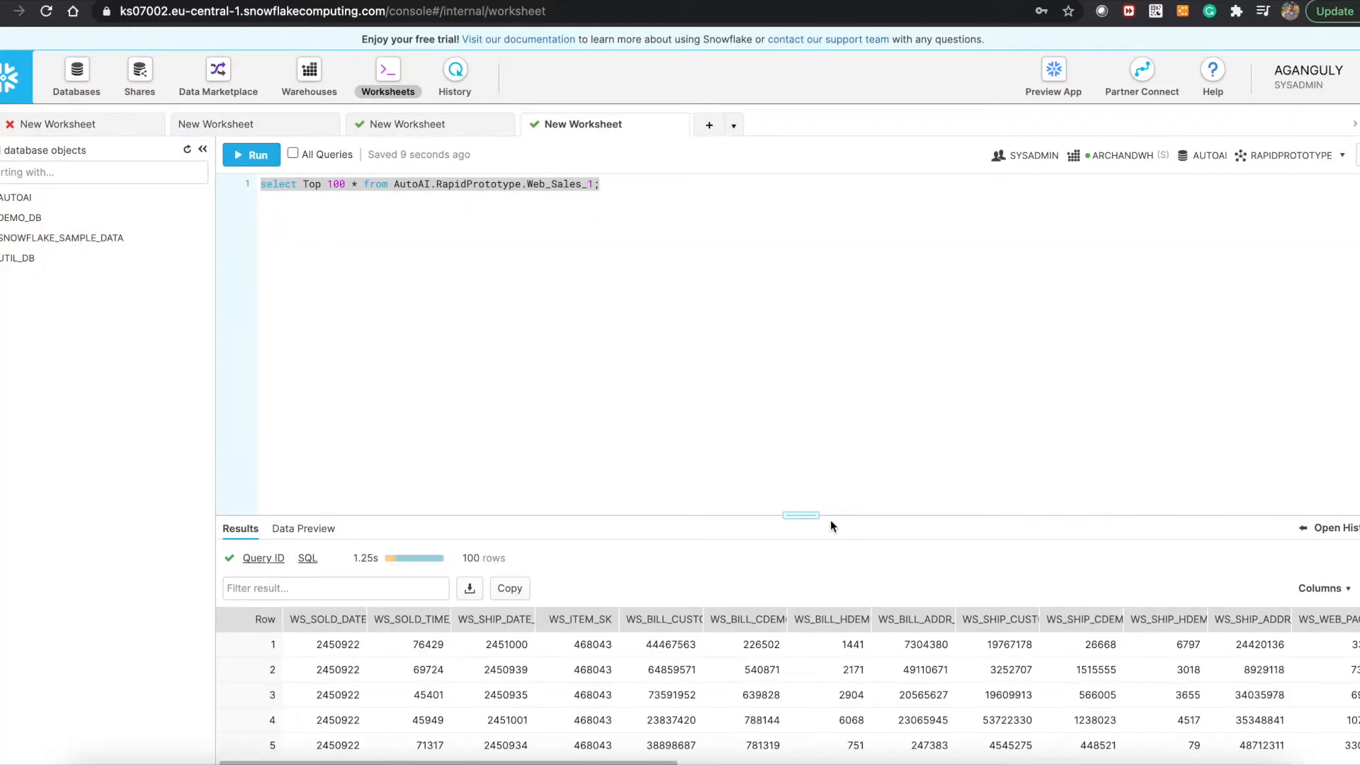
Enlarge the query results area so that more of the returned rows fit.
{"action": "scroll", "coordinate": [809, 679], "scroll_direction": "down", "scroll_amount": 2}
{"action": "scroll", "coordinate": [809, 681], "scroll_direction": "down", "scroll_amount": 3}
{"action": "scroll", "coordinate": [809, 681], "scroll_direction": "up", "scroll_amount": 5}
{"action": "left_click_drag", "start_coordinate": [799, 513], "coordinate": [786, 313]}
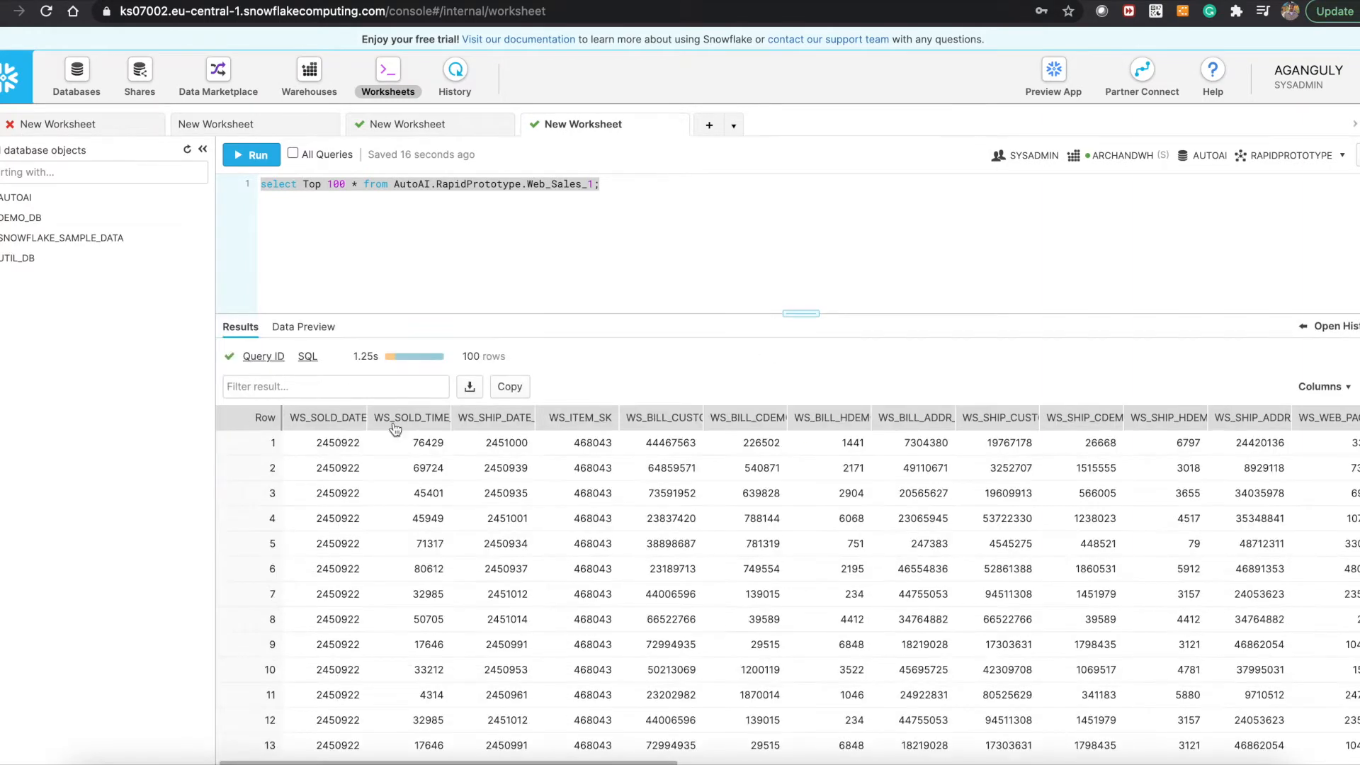
Widen the WS_SALES_PRICE column in the results and sort the rows by it in descending order.
{"action": "scroll", "coordinate": [1163, 567], "scroll_direction": "right", "scroll_amount": 10}
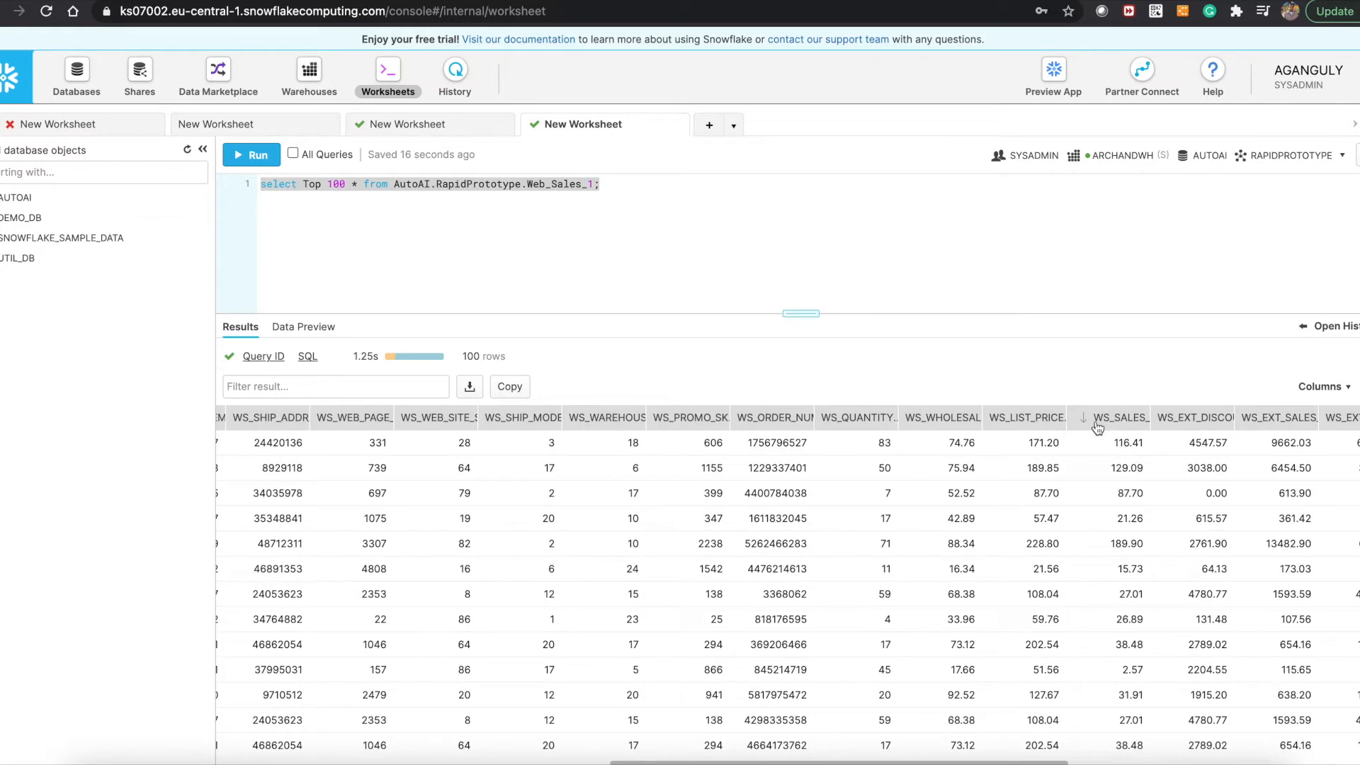
{"action": "left_click_drag", "start_coordinate": [1150, 421], "coordinate": [1216, 421]}
{"action": "left_click", "coordinate": [1170, 423]}
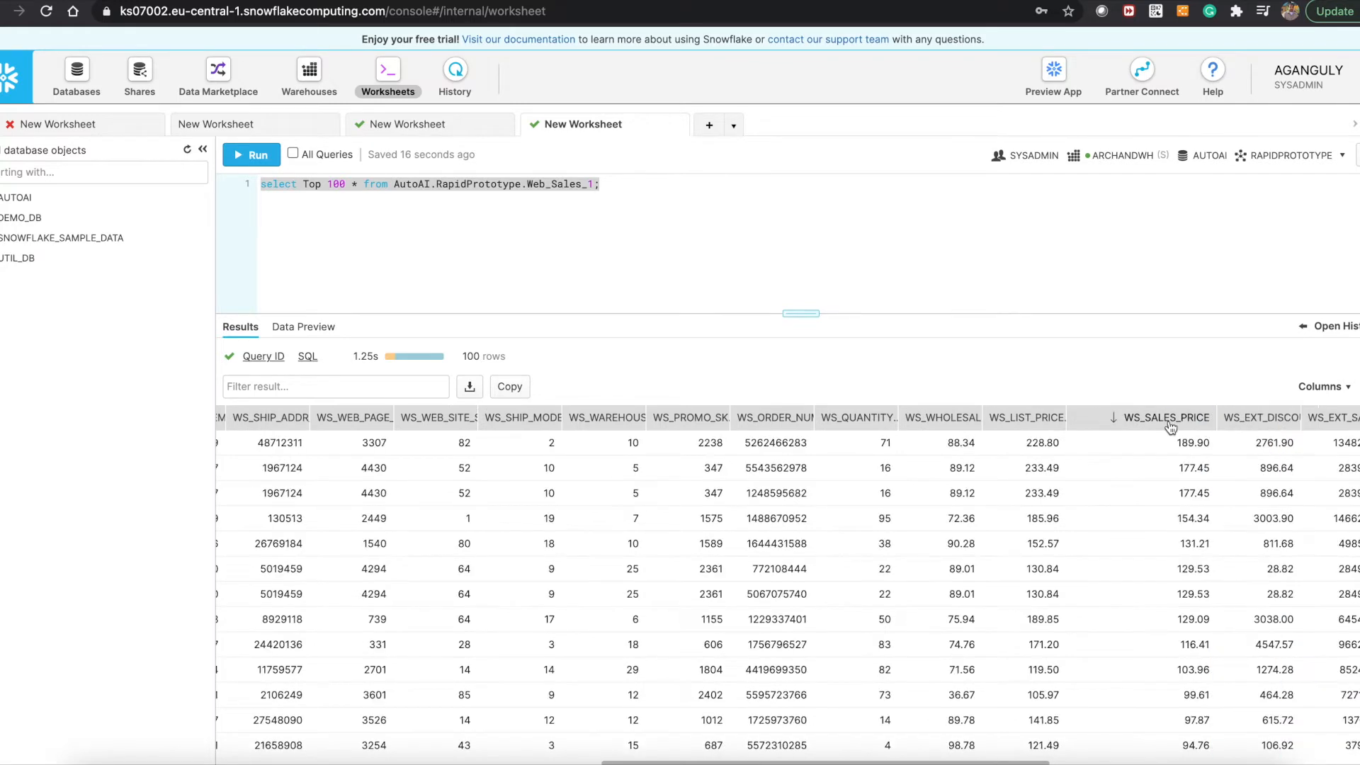
{"action": "scroll", "coordinate": [1158, 647], "scroll_direction": "down", "scroll_amount": 1}
{"action": "scroll", "coordinate": [1160, 637], "scroll_direction": "up", "scroll_amount": 1}
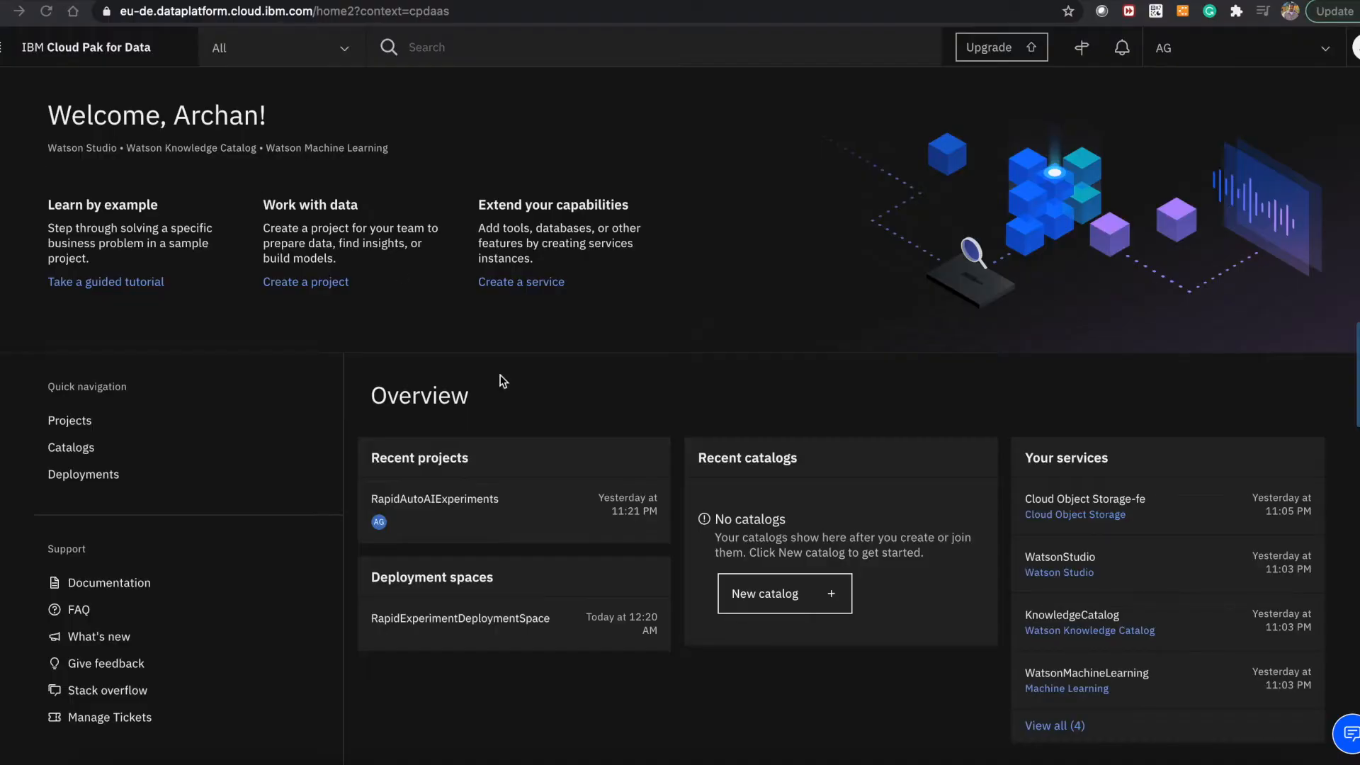
Switch to IBM Cloud Pak for Data, open the Snowflake connection in RapidAutoAIExperiments, and compare its account name with the Snowflake console's address.
{"action": "left_click", "coordinate": [398, 503]}
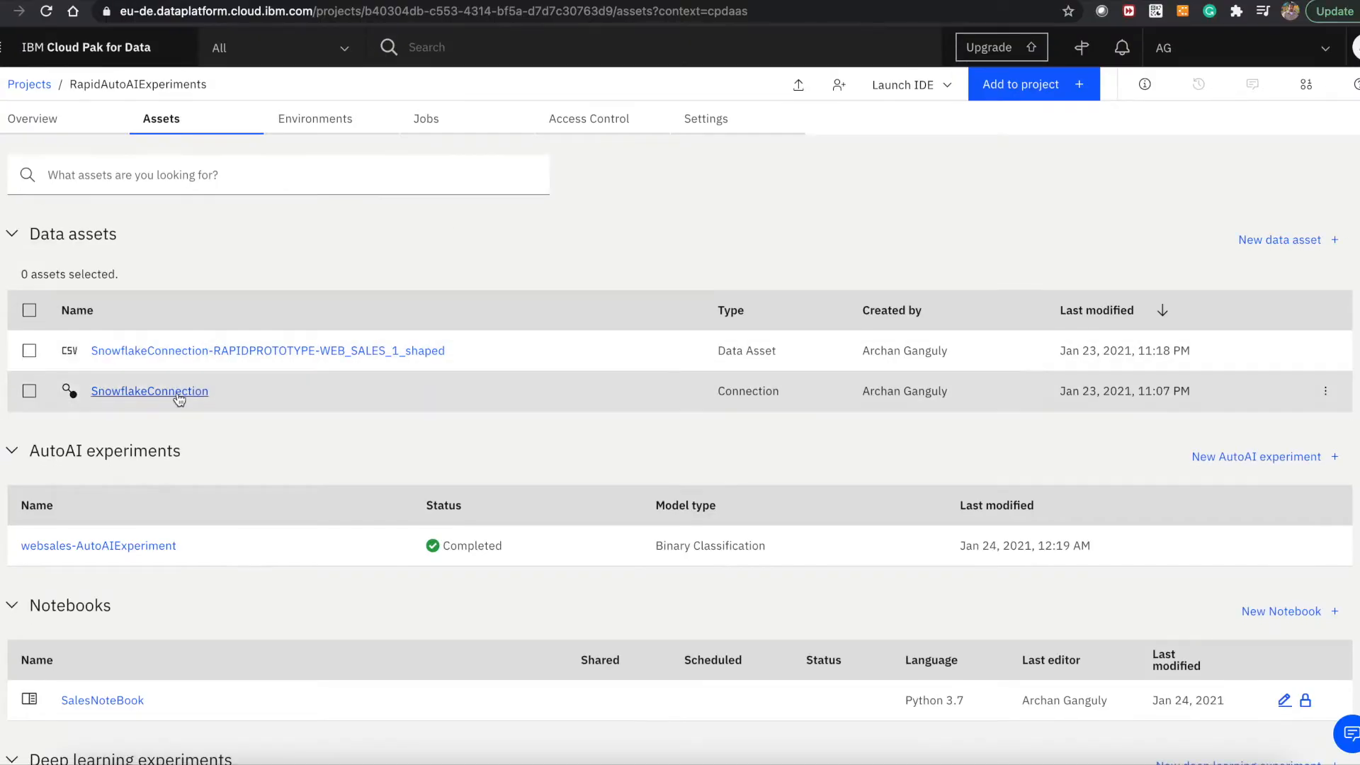
{"action": "left_click", "coordinate": [177, 395]}
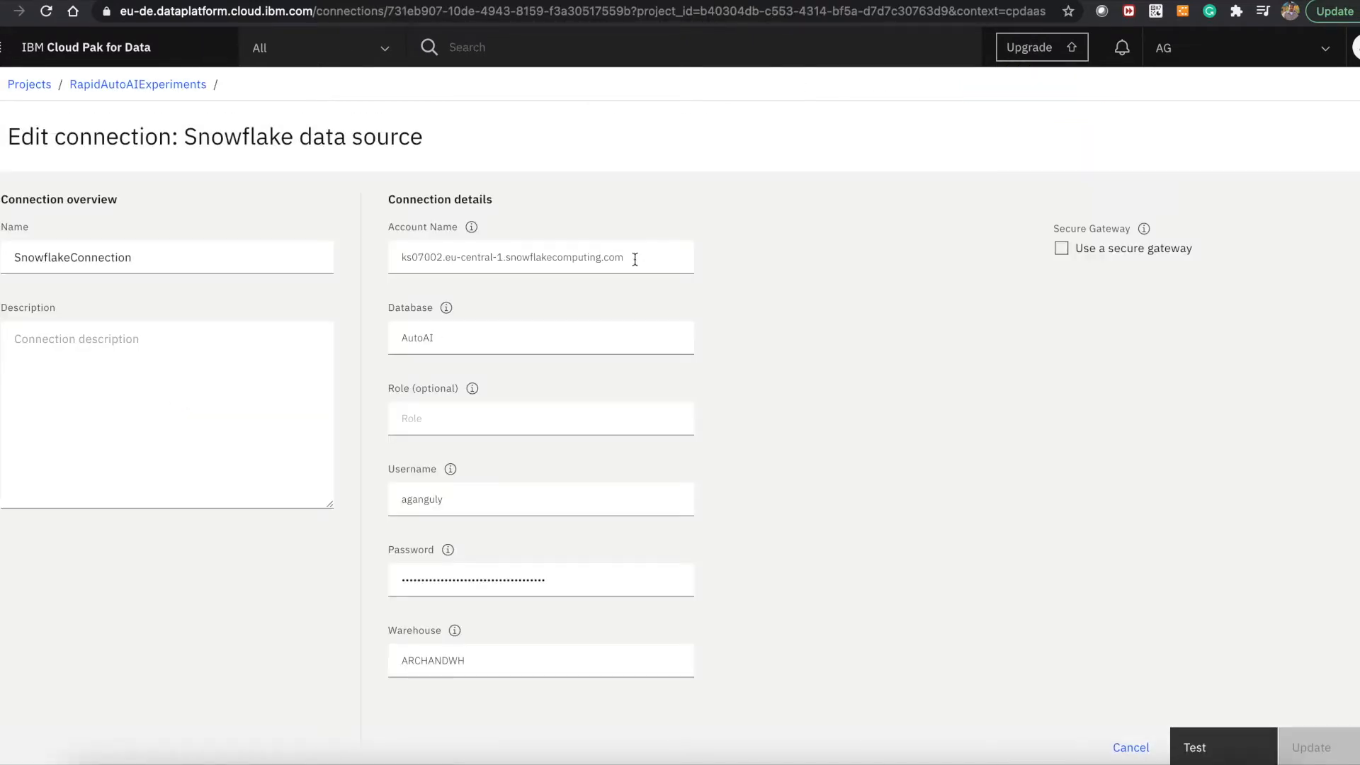
{"action": "left_click_drag", "start_coordinate": [634, 259], "coordinate": [414, 242]}
{"action": "left_click", "coordinate": [328, 3]}
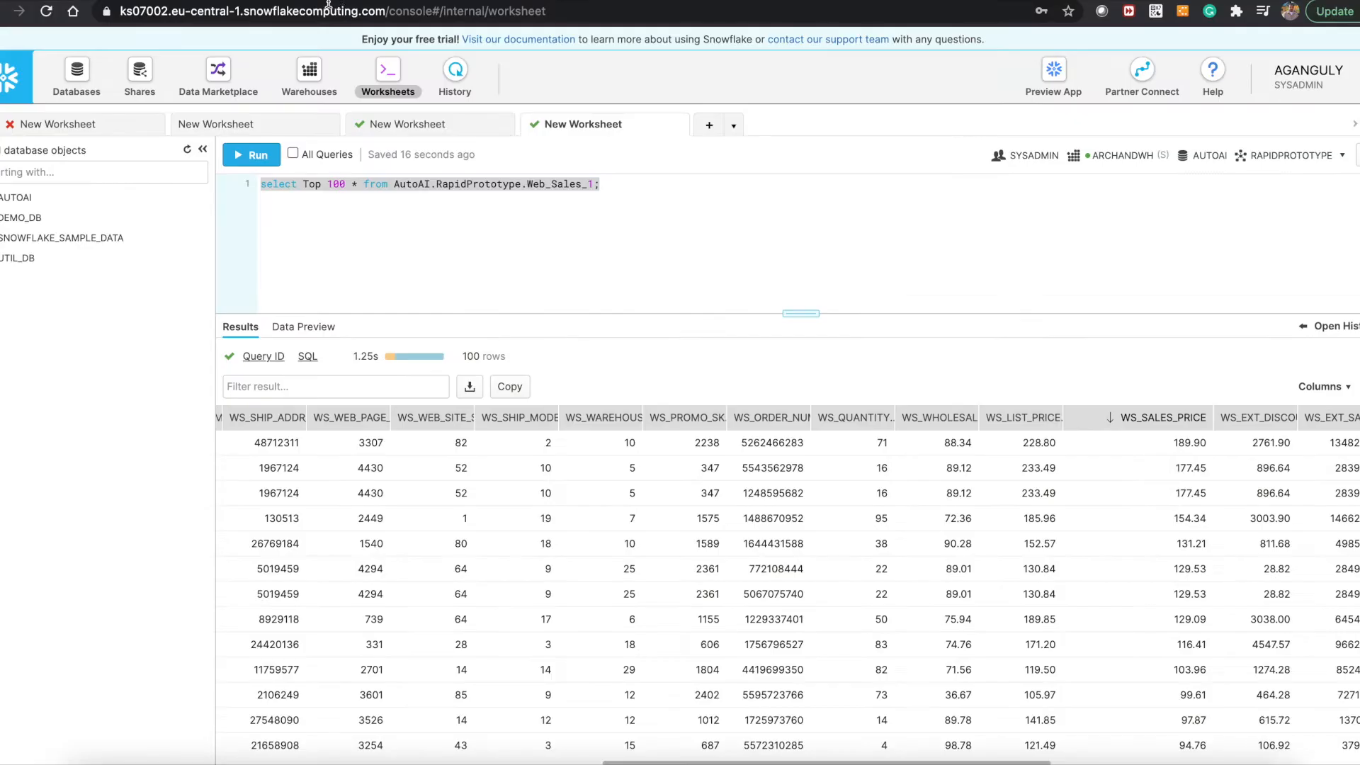
{"action": "left_click_drag", "start_coordinate": [388, 10], "coordinate": [116, 10]}
{"action": "left_click", "coordinate": [427, 3]}
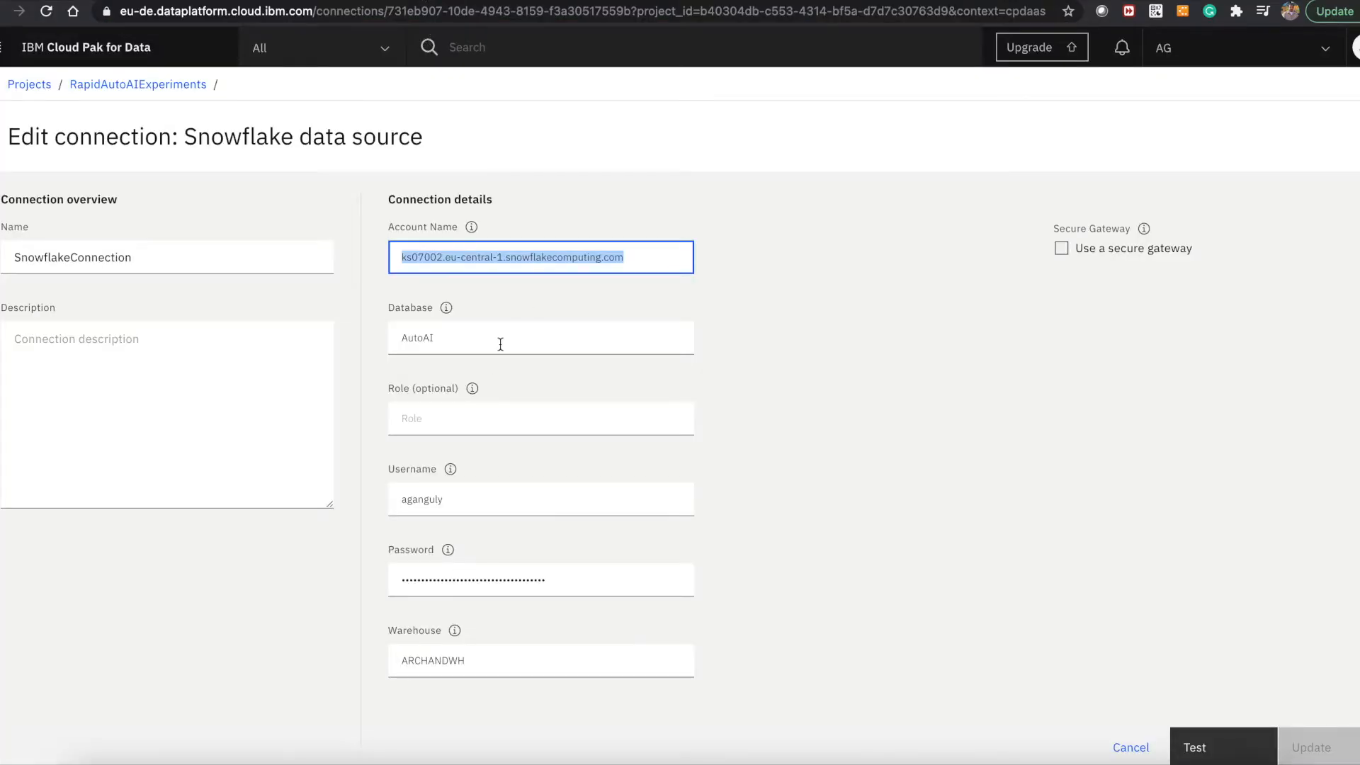
Check the connection's AutoAI database against the AUTOAI database in Snowflake, expanding its RAPIDPROTOTYPE schema to see the tables.
{"action": "left_click_drag", "start_coordinate": [500, 344], "coordinate": [371, 343]}
{"action": "key", "text": "ctrl+shift+Tab"}
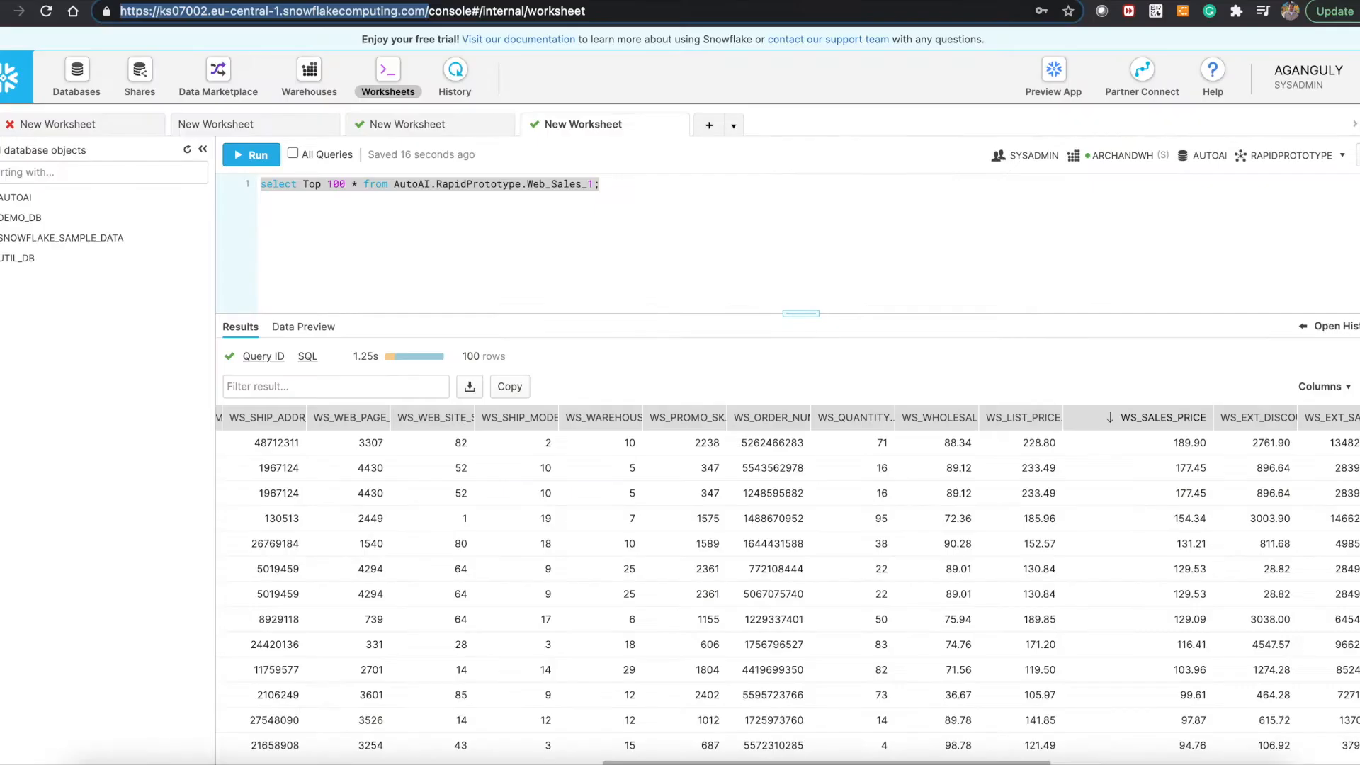
{"action": "left_click", "coordinate": [17, 198]}
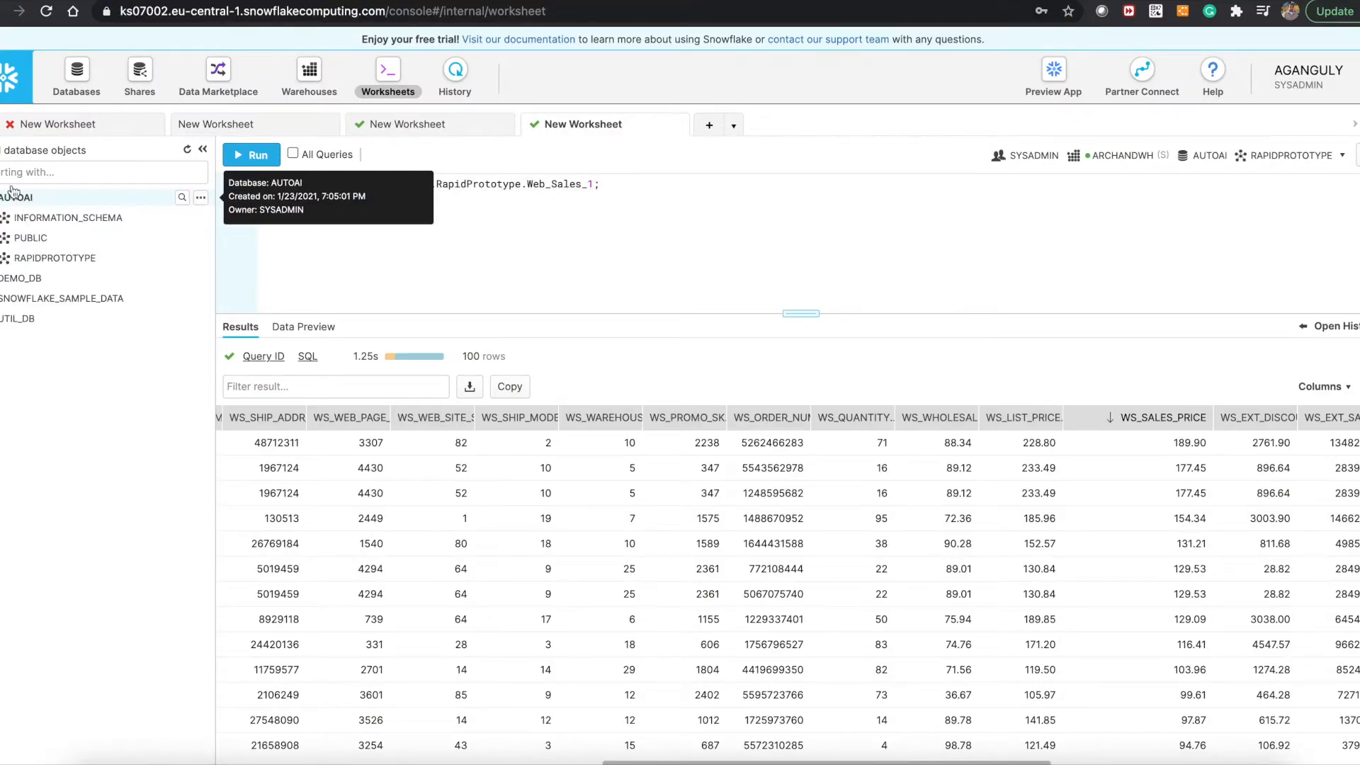
{"action": "left_click", "coordinate": [29, 257]}
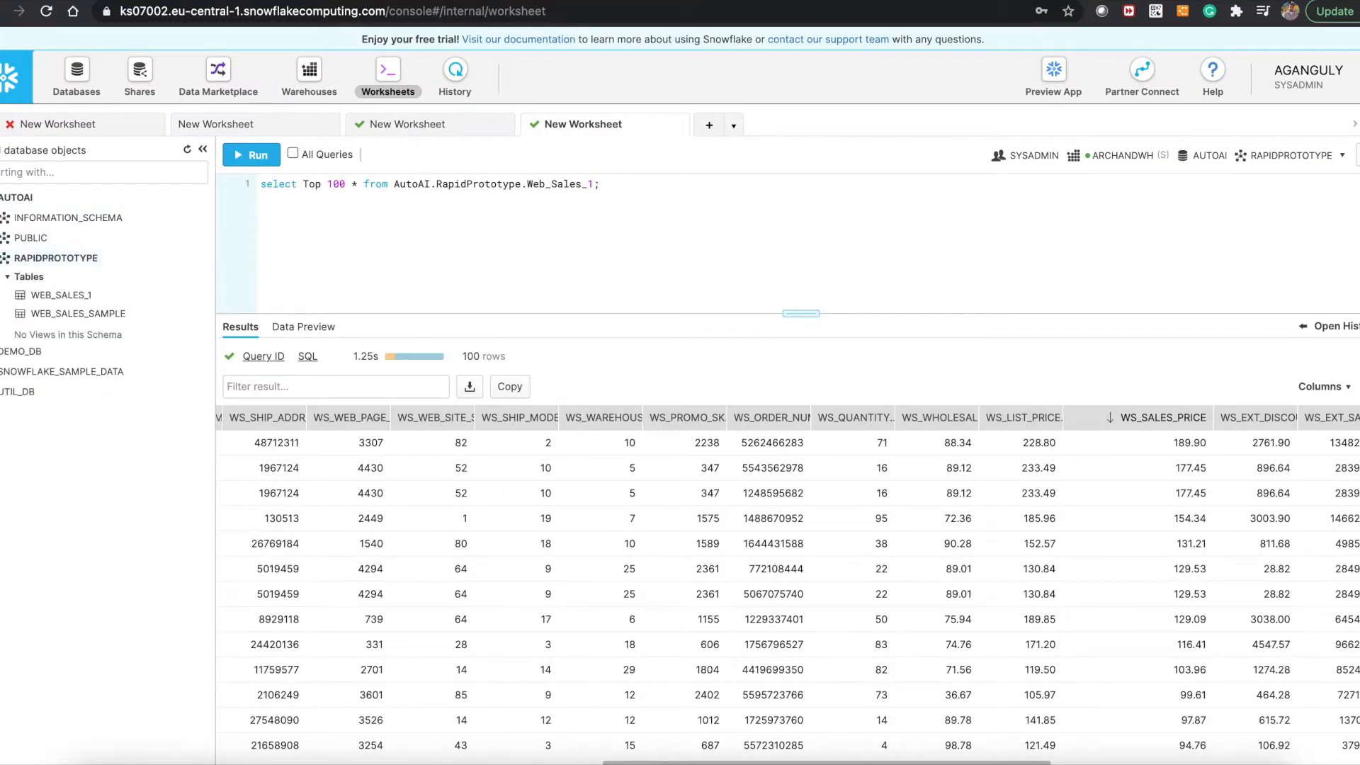
{"action": "left_click", "coordinate": [414, 1]}
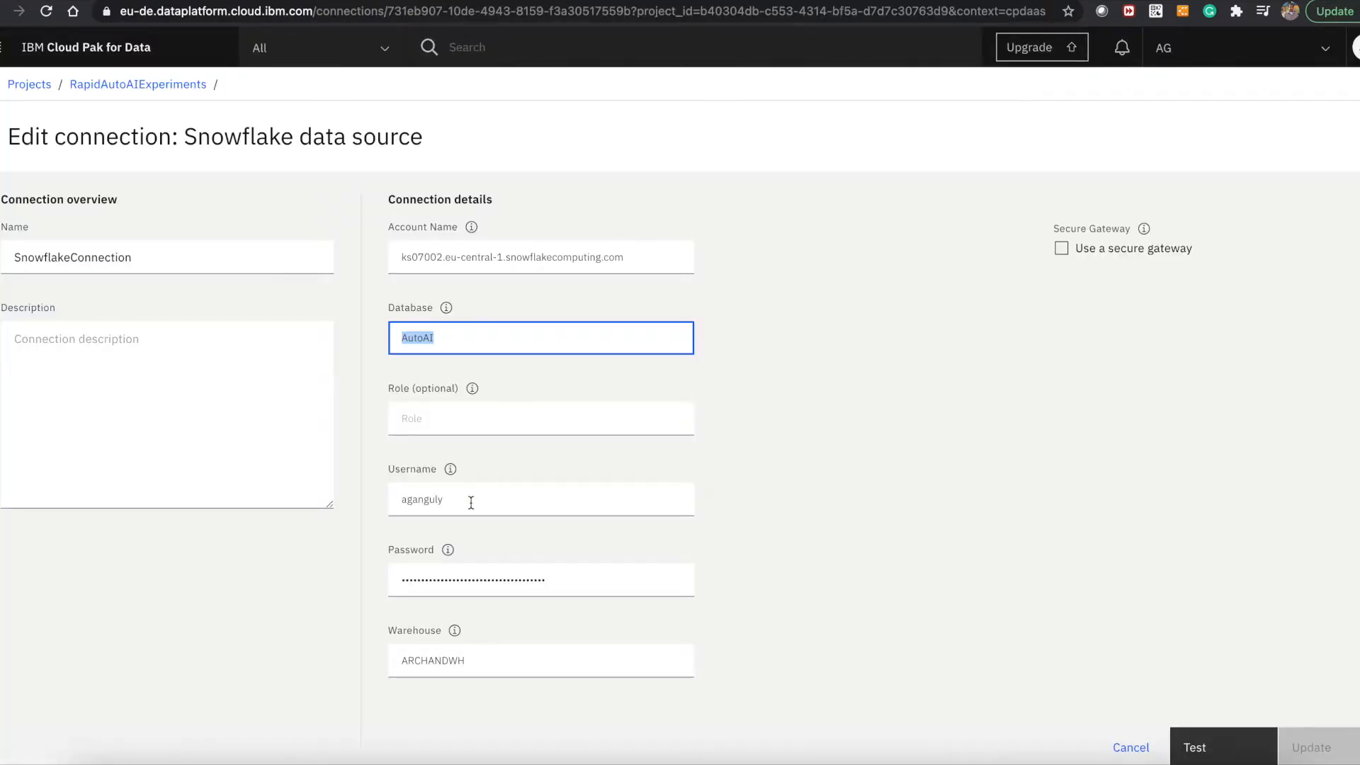
Check the warehouse and name of the Snowflake connection and test the connection.
{"action": "double_click", "coordinate": [499, 661]}
{"action": "double_click", "coordinate": [185, 254]}
{"action": "left_click", "coordinate": [1189, 746]}
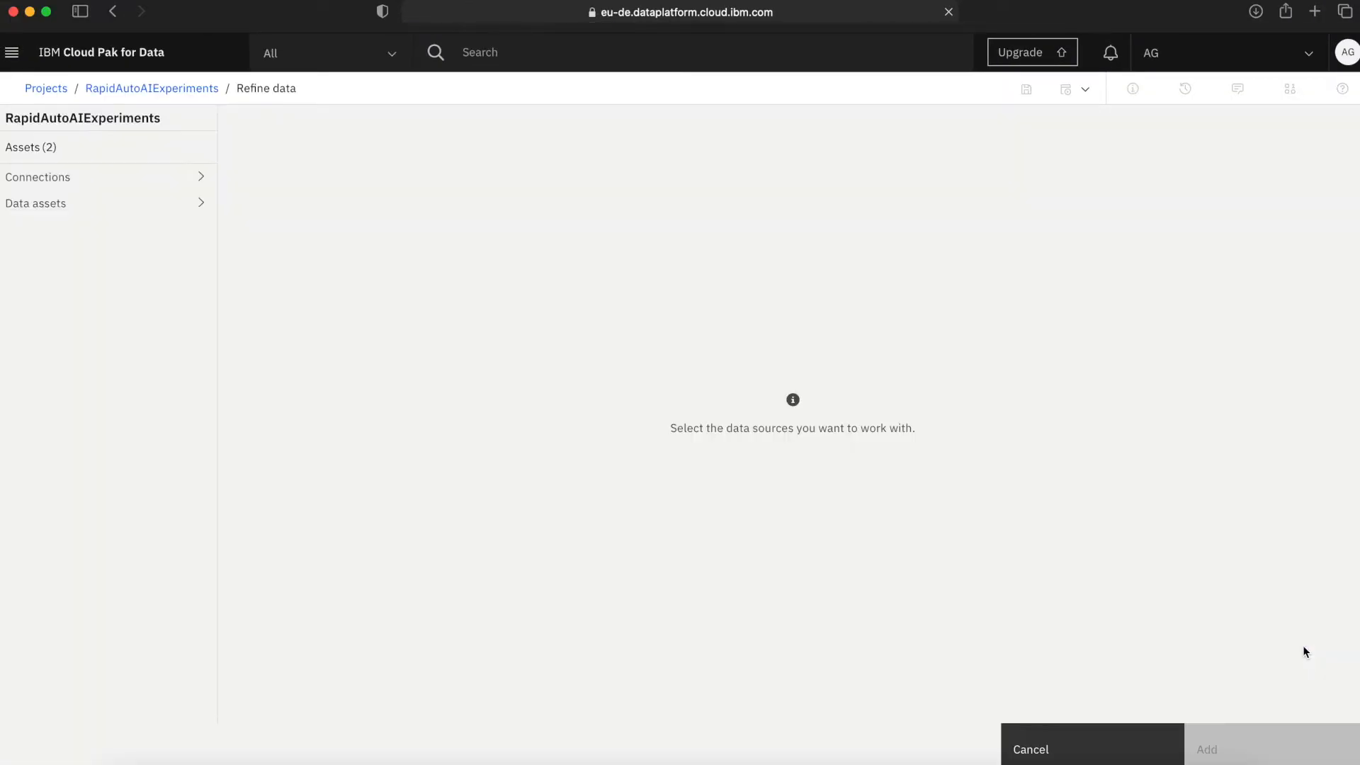
Add the WEB_SALES_1 table from SnowflakeConnection's RAPIDPROTOTYPE schema as the data source for the Refine data flow.
{"action": "left_click", "coordinate": [128, 182]}
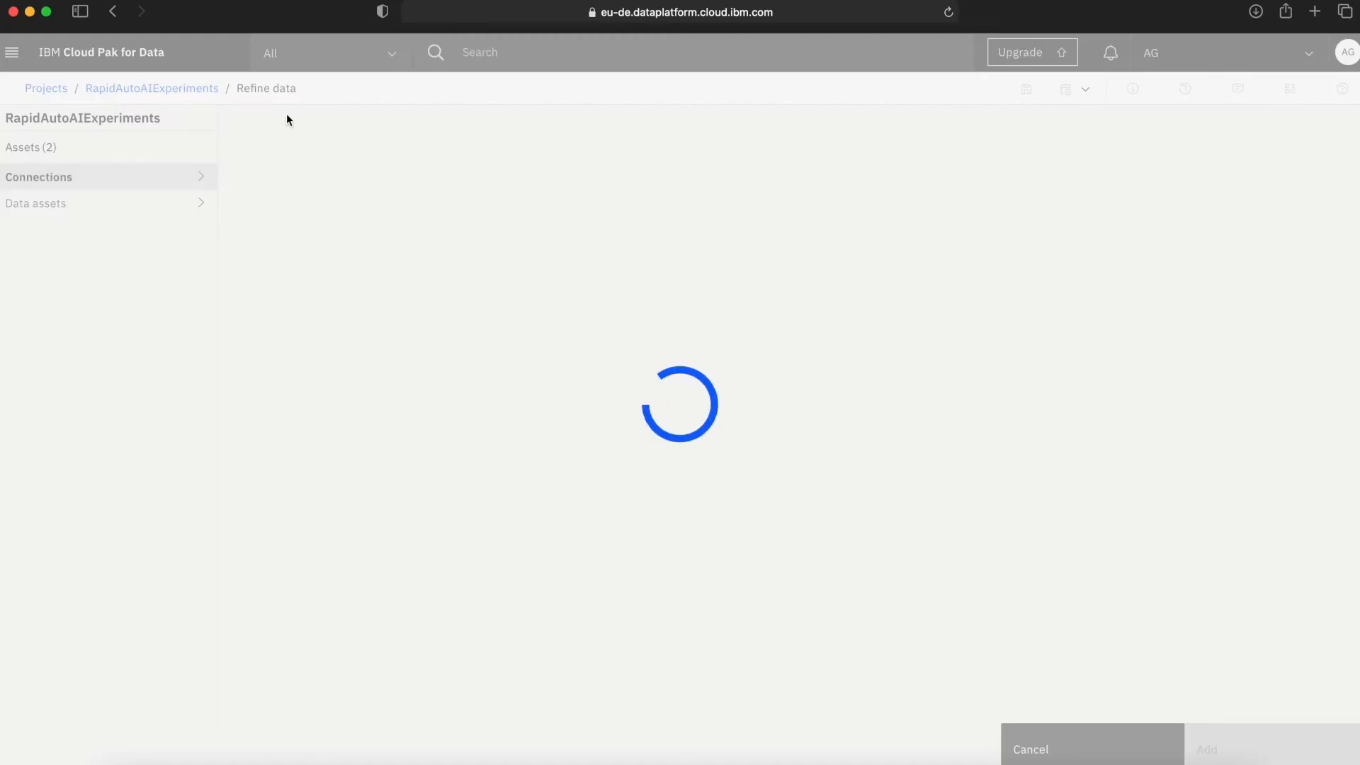
{"action": "left_click", "coordinate": [427, 181]}
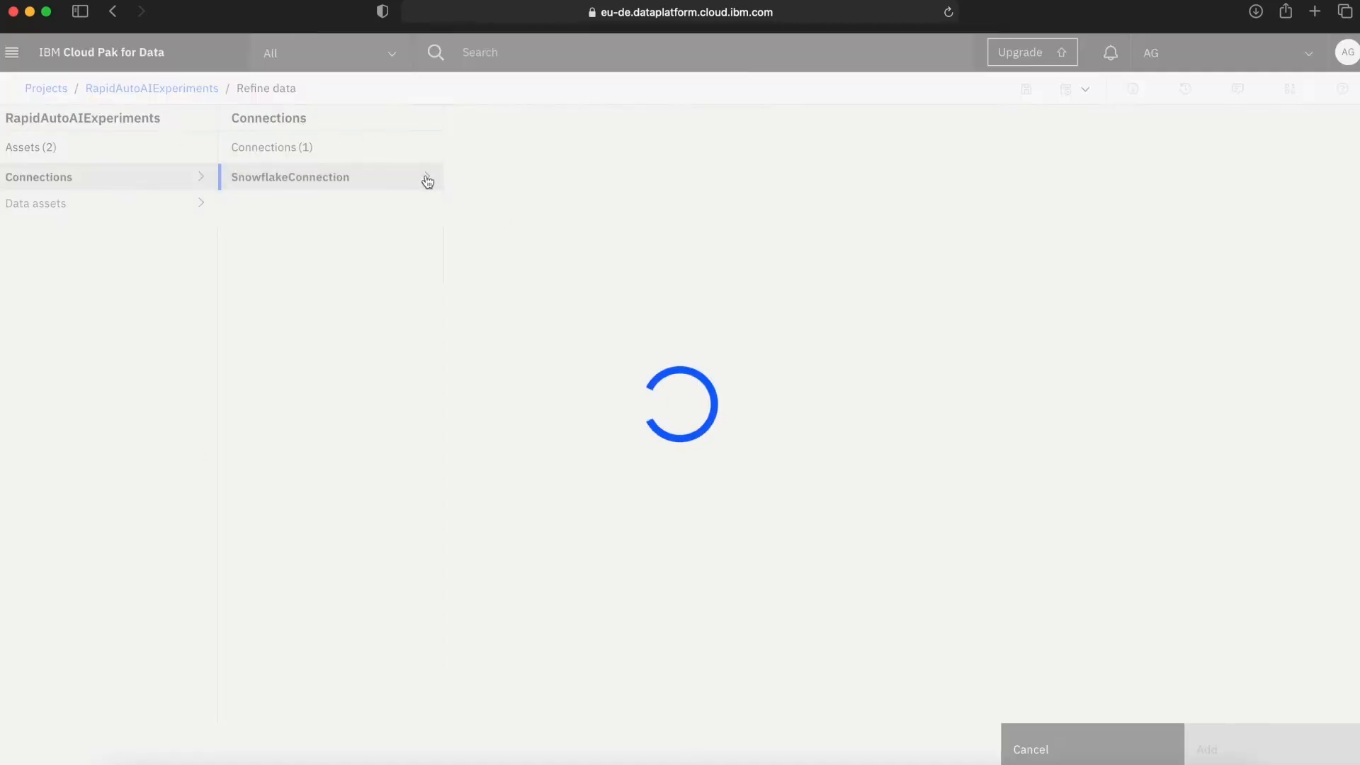
{"action": "left_click", "coordinate": [561, 203]}
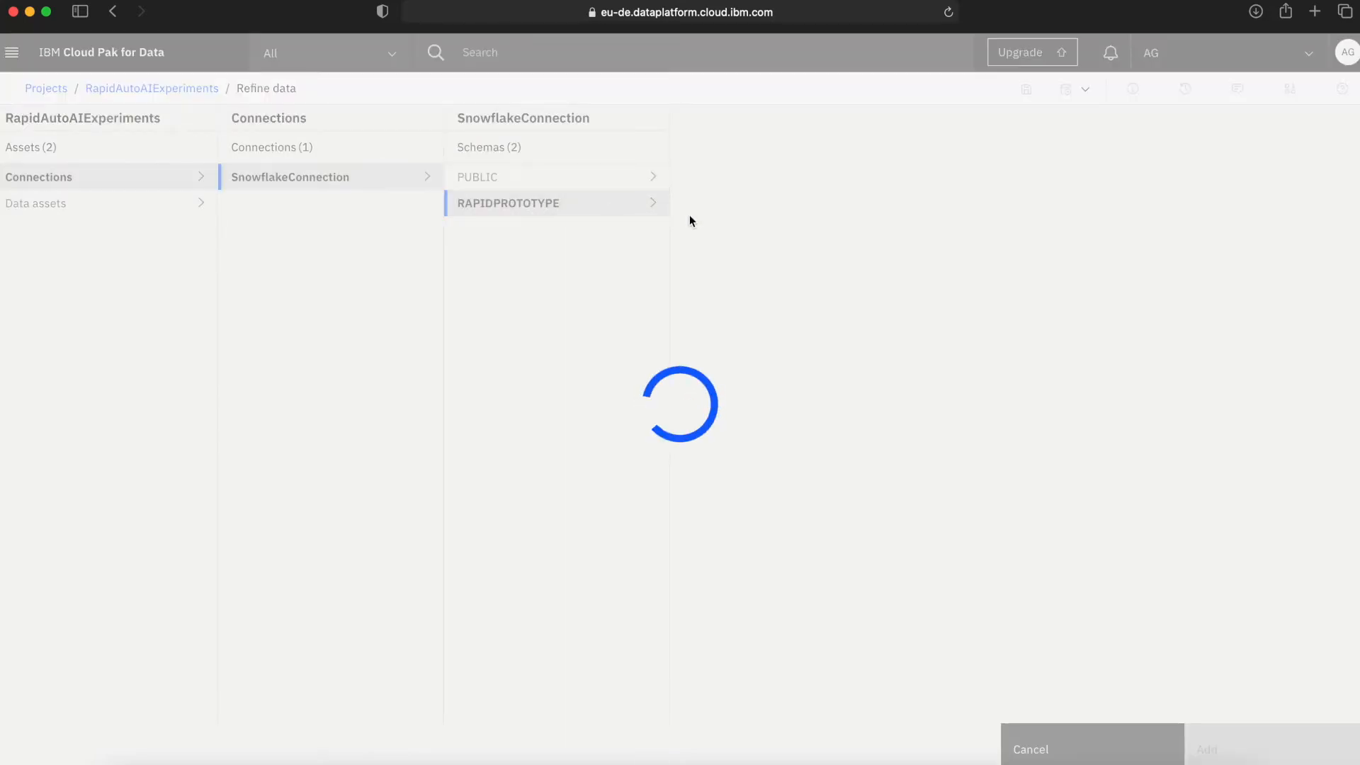
{"action": "left_click", "coordinate": [757, 178]}
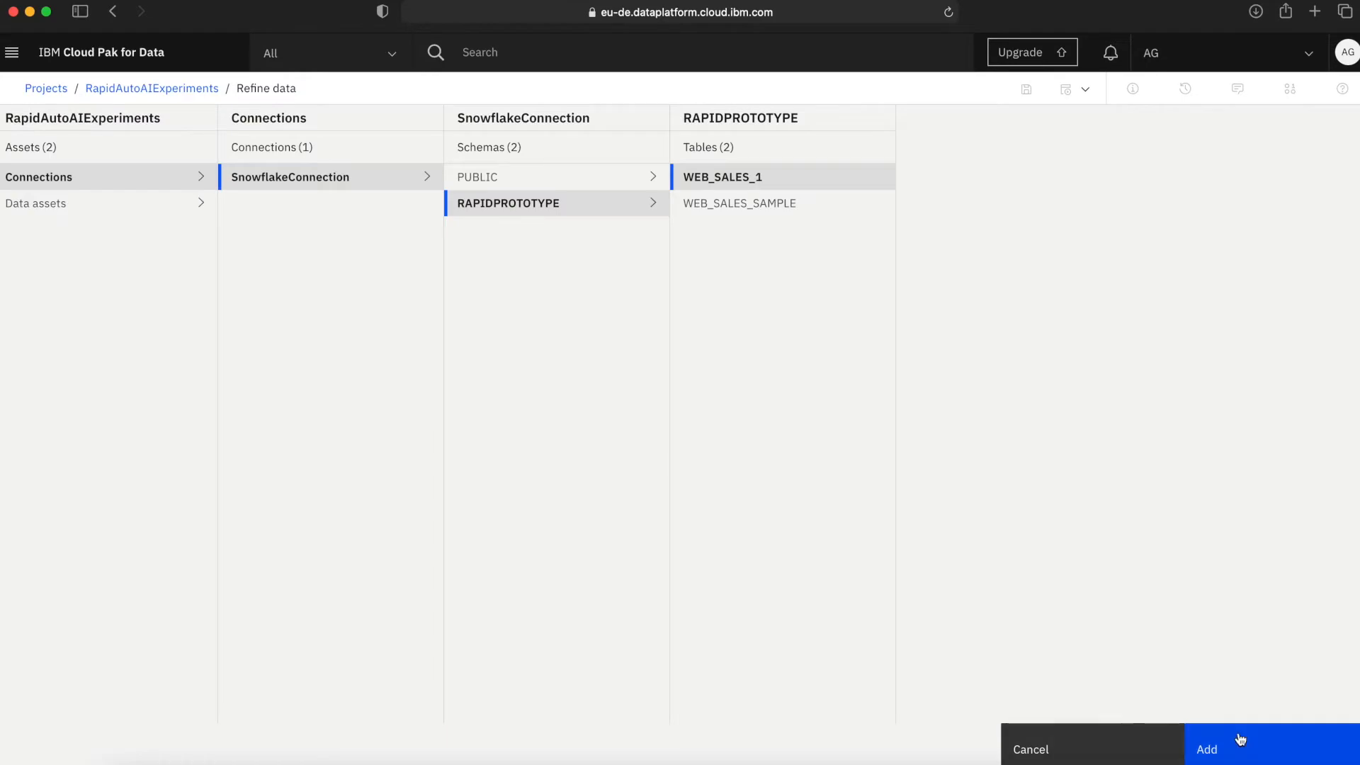
{"action": "left_click", "coordinate": [1240, 739]}
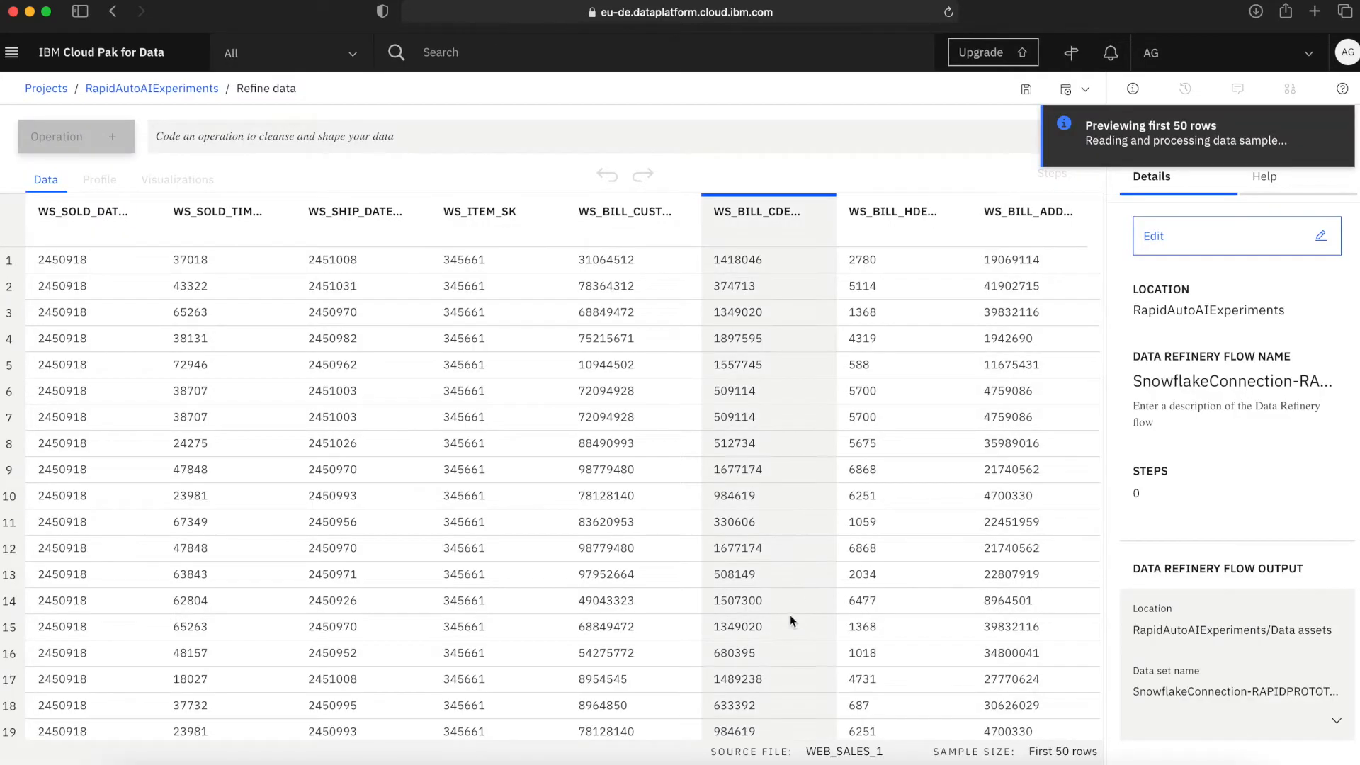
Start a Calculate operation on the WS_SALES_PRICE column.
{"action": "scroll", "coordinate": [282, 374], "scroll_direction": "right", "scroll_amount": 1}
{"action": "scroll", "coordinate": [282, 374], "scroll_direction": "right", "scroll_amount": 4}
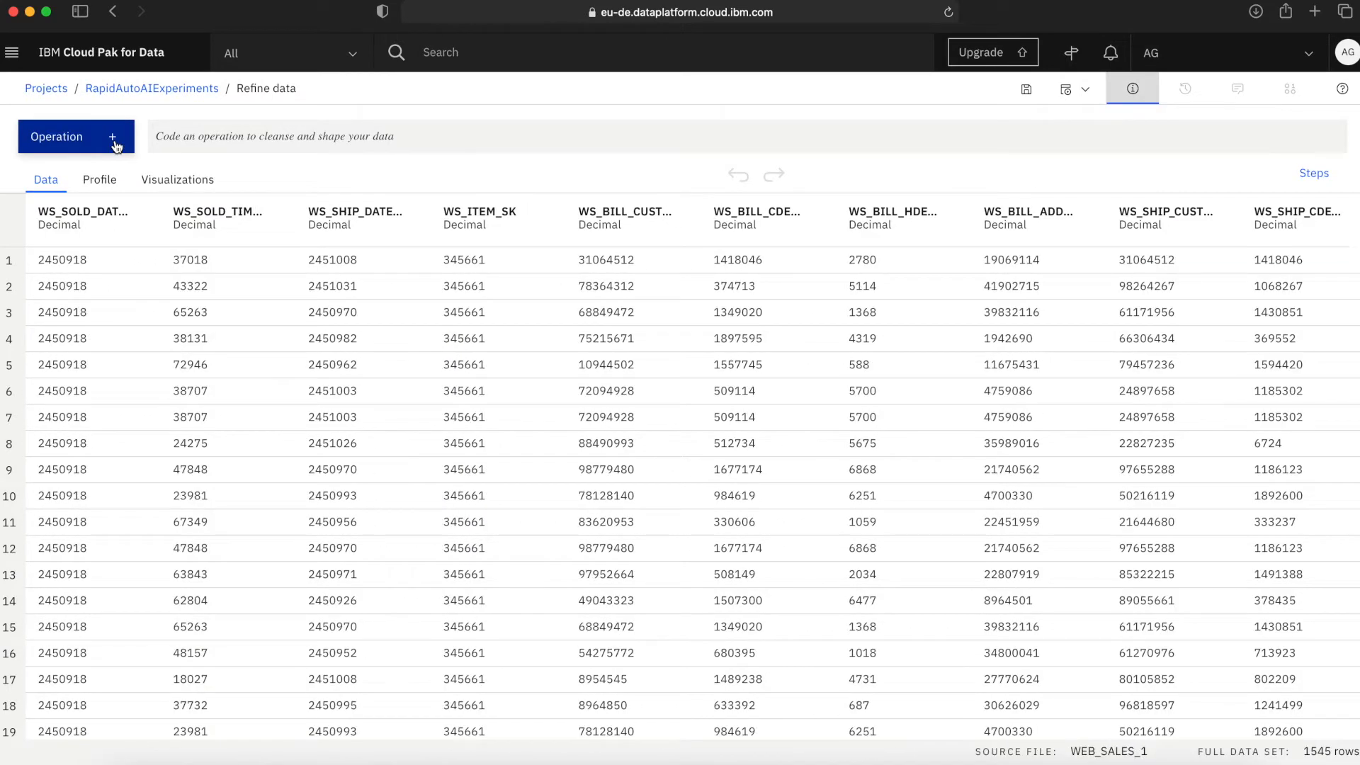
{"action": "left_click", "coordinate": [115, 141]}
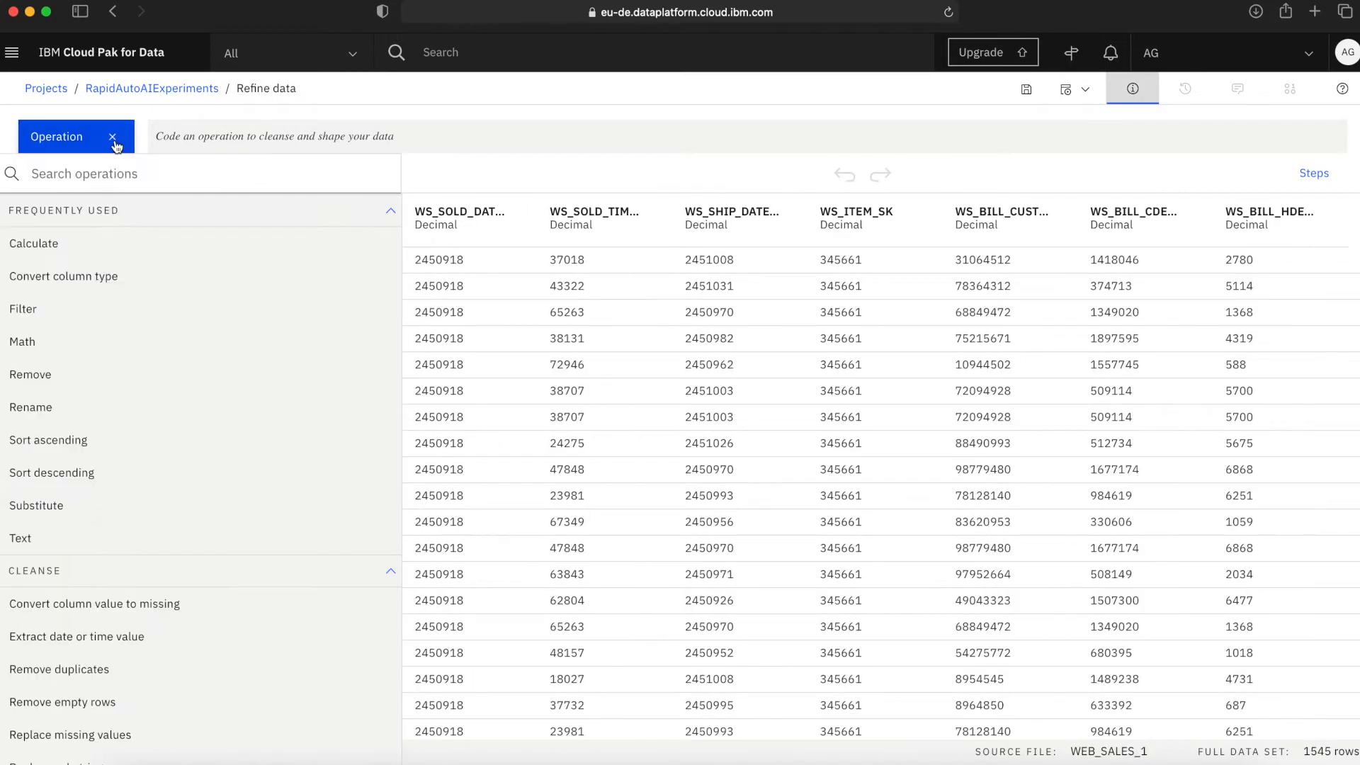
{"action": "left_click", "coordinate": [68, 248]}
{"action": "left_click", "coordinate": [321, 262]}
{"action": "type", "text": "WS_SALE"}
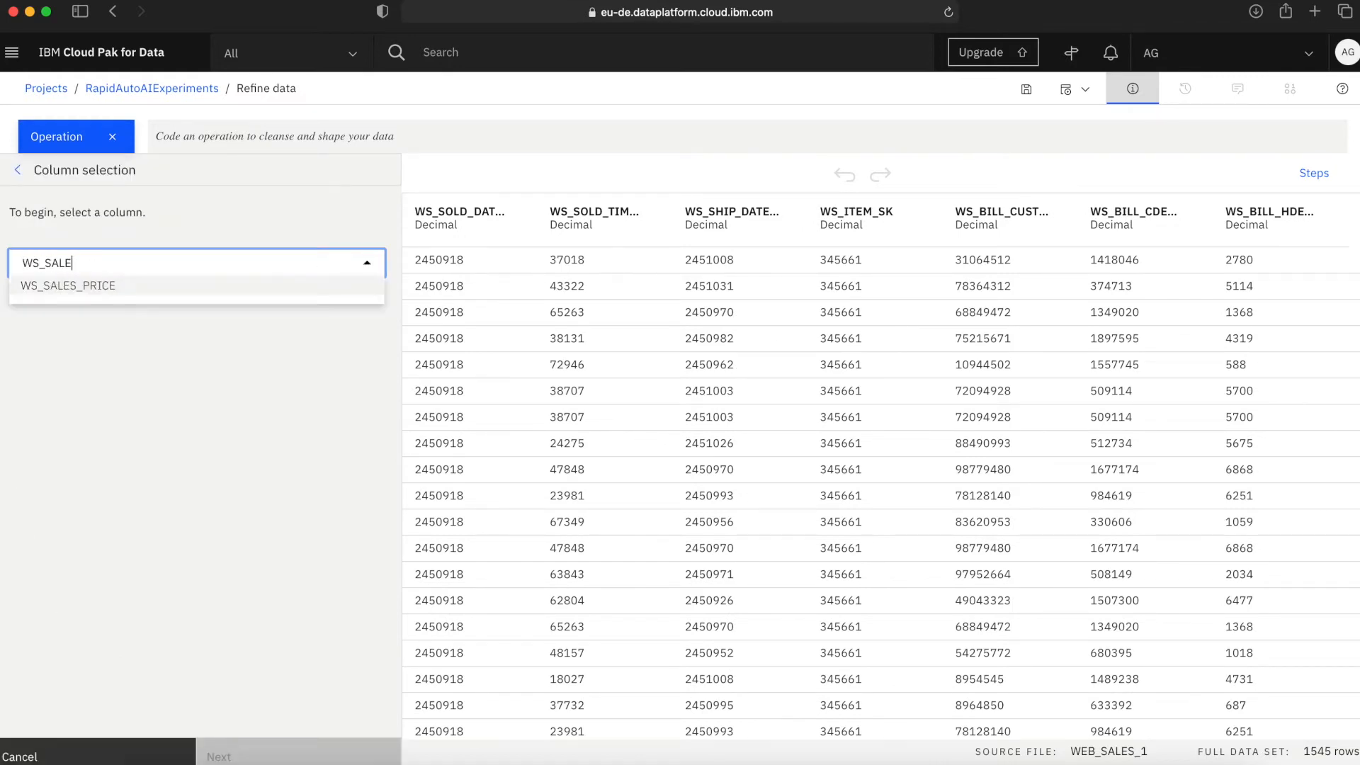
{"action": "left_click", "coordinate": [232, 288]}
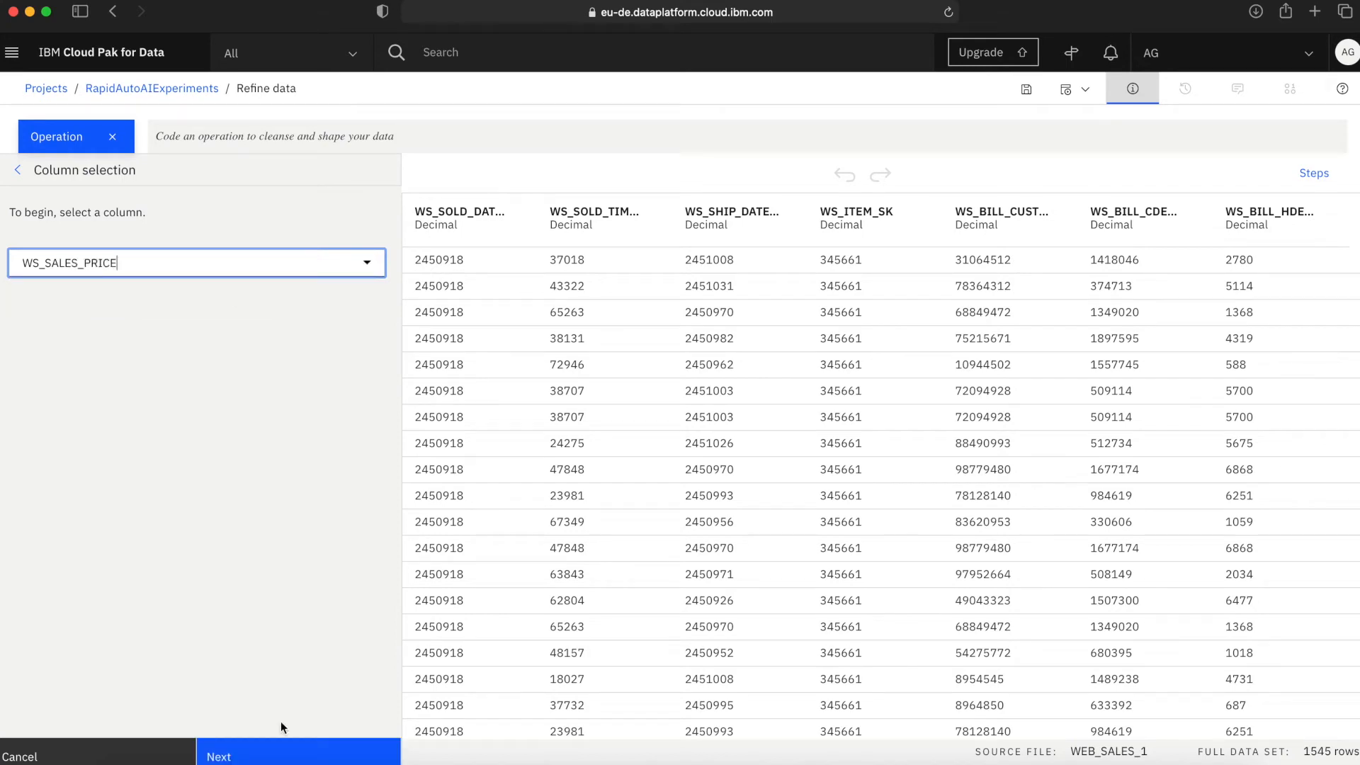
{"action": "left_click", "coordinate": [277, 758]}
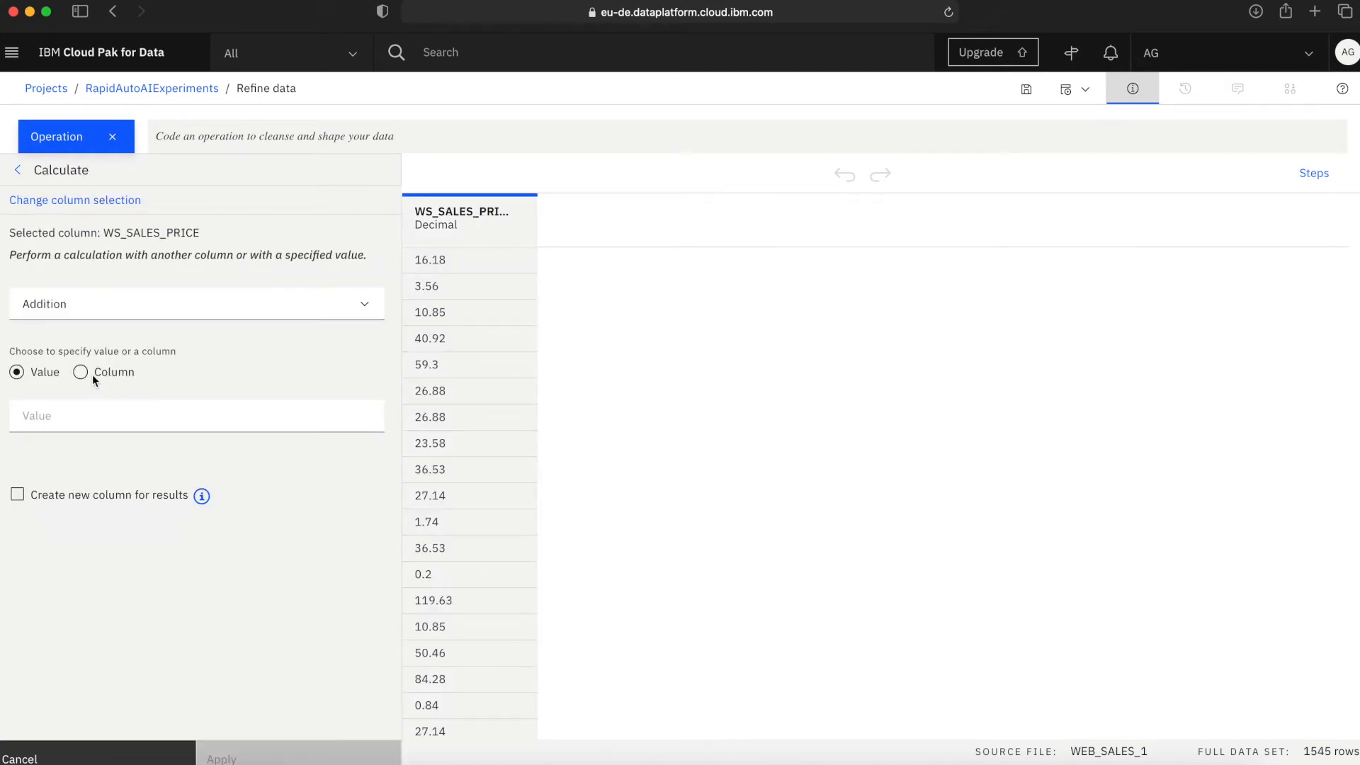
Set the calculation to "Is less than or equal to" and compare against the fixed value 50.0.
{"action": "left_click", "coordinate": [80, 373]}
{"action": "left_click", "coordinate": [156, 311]}
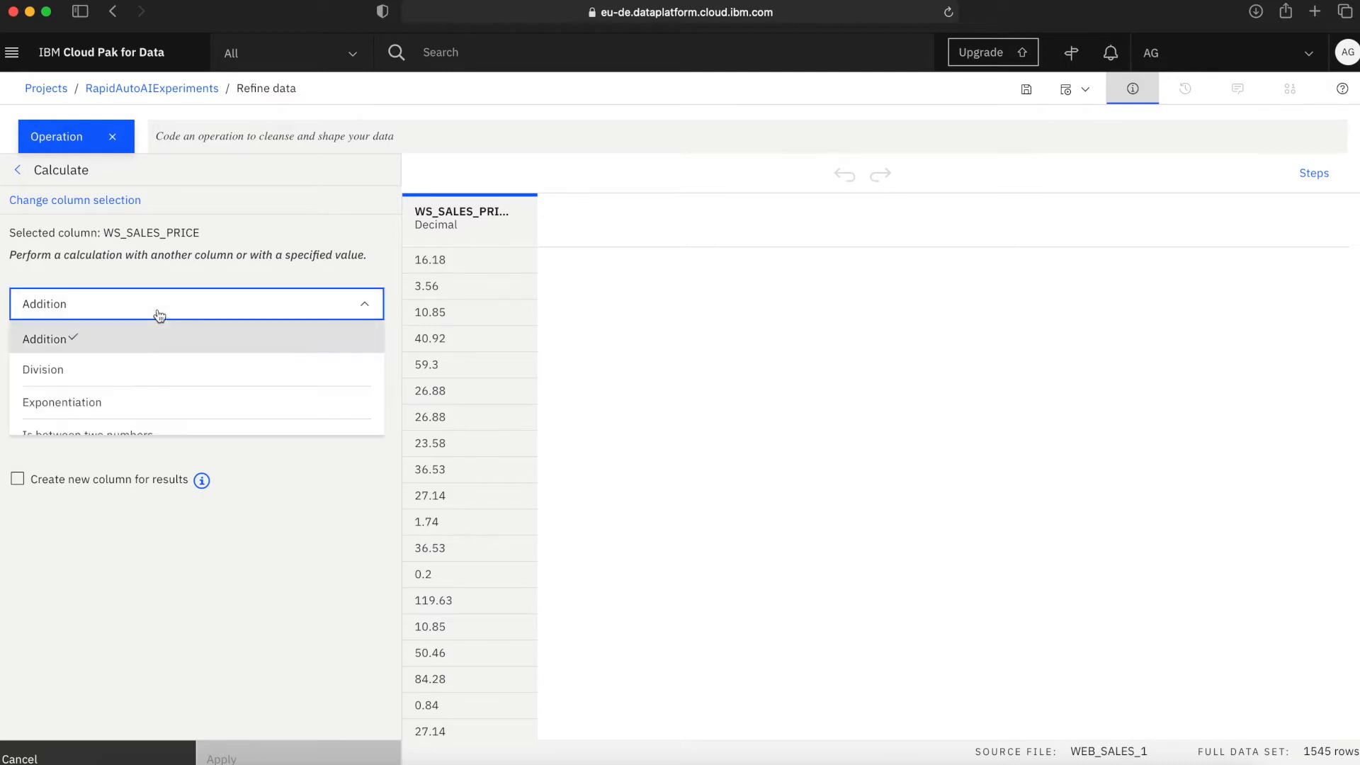
{"action": "scroll", "coordinate": [131, 383], "scroll_direction": "down", "scroll_amount": 5}
{"action": "left_click", "coordinate": [117, 426]}
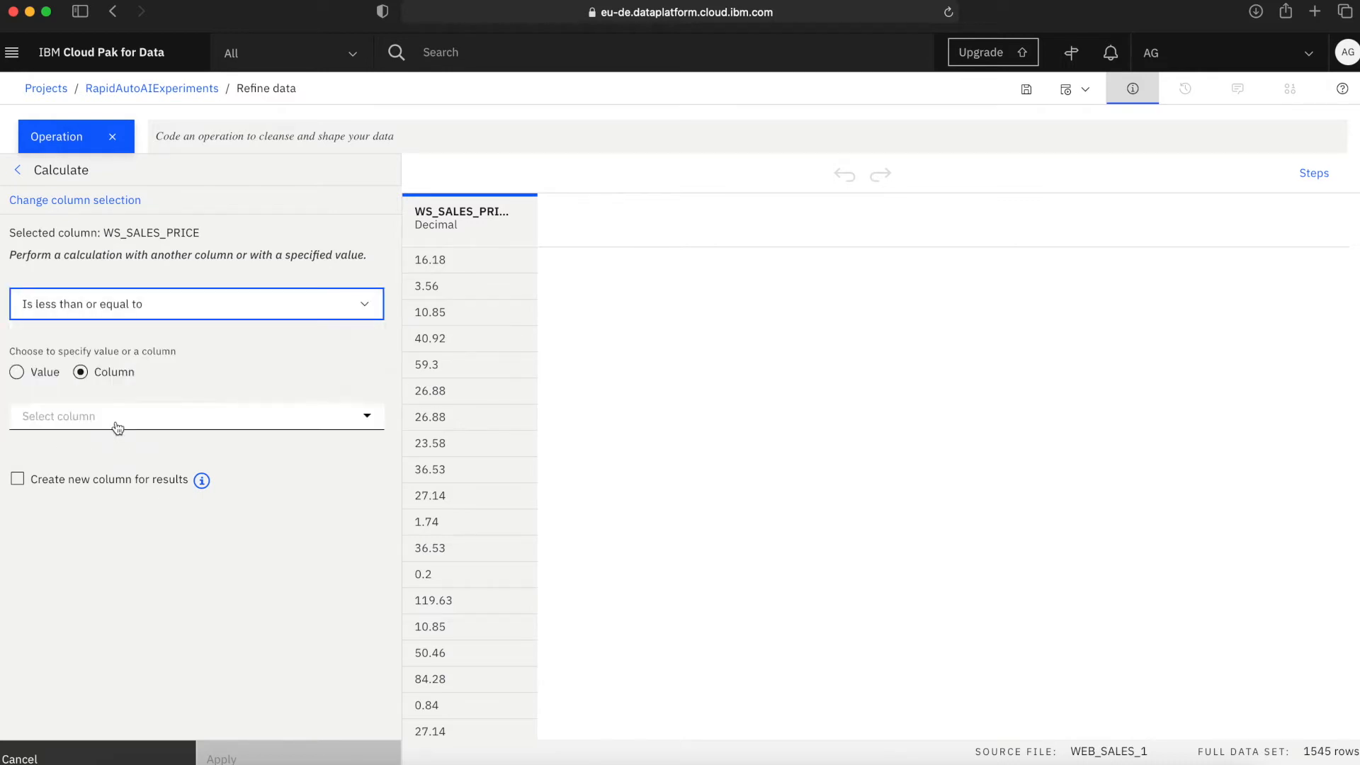
{"action": "left_click", "coordinate": [125, 414]}
{"action": "type", "text": "1000"}
{"action": "key", "text": "Tab"}
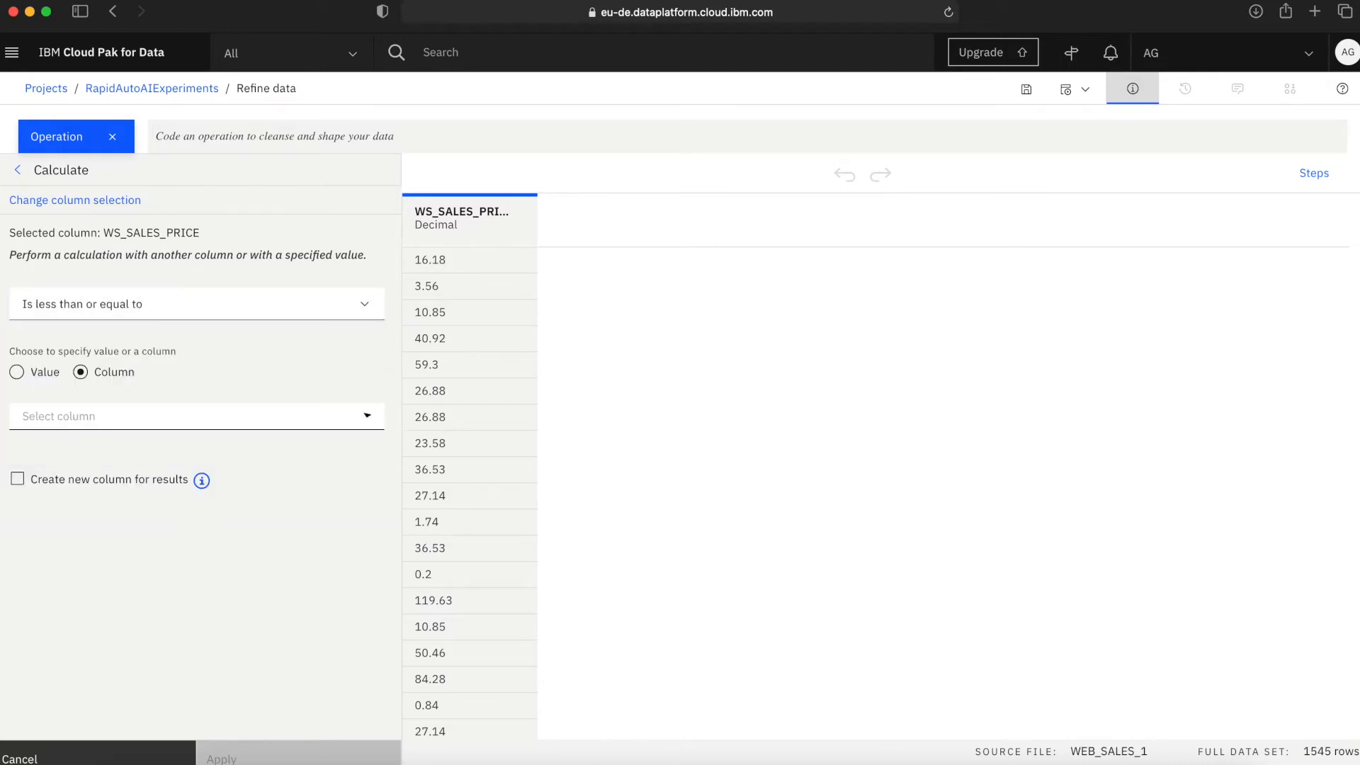
{"action": "left_click", "coordinate": [17, 372]}
{"action": "type", "text": "50."}
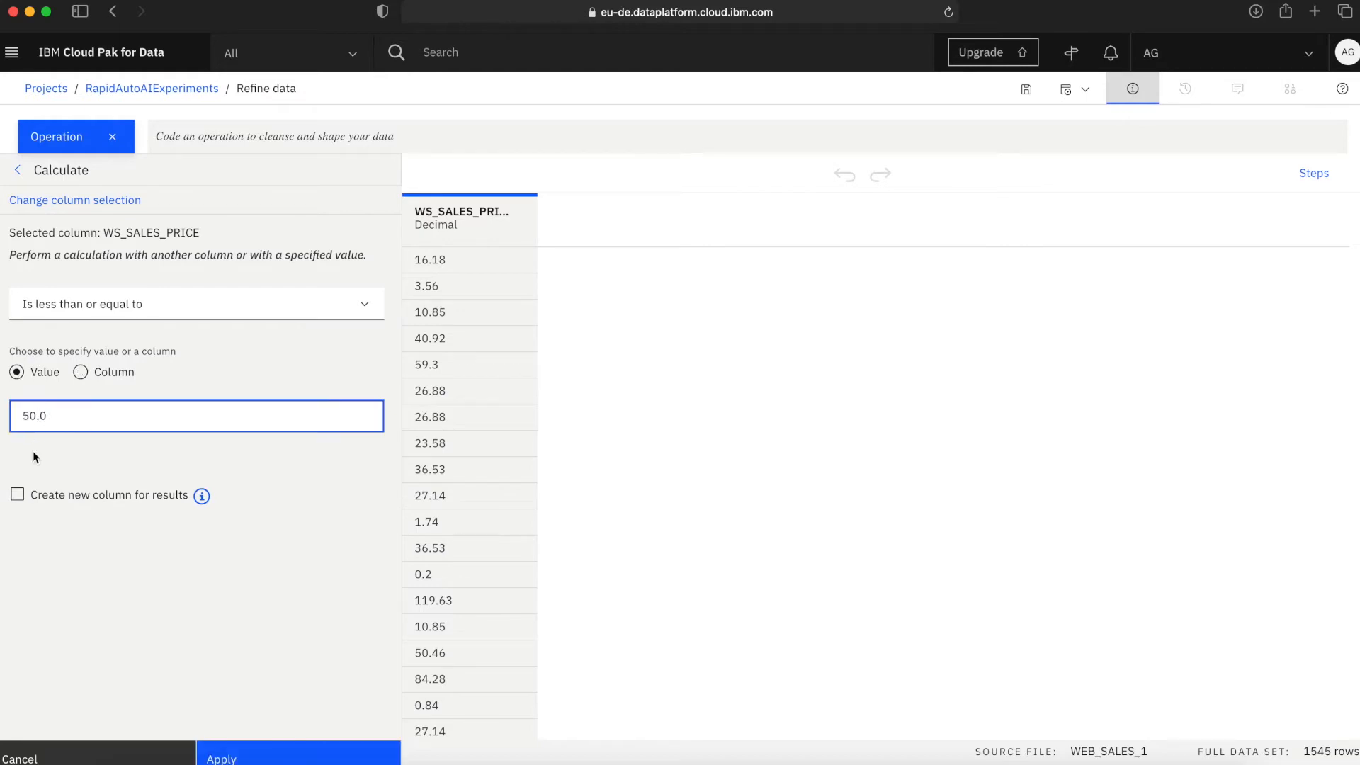
Output the results to a new column named WS_IS_MINI_ORDER and apply the calculation.
{"action": "left_click", "coordinate": [19, 497]}
{"action": "left_click", "coordinate": [69, 536]}
{"action": "type", "text": "WS_IS_MINI_ORDER"}
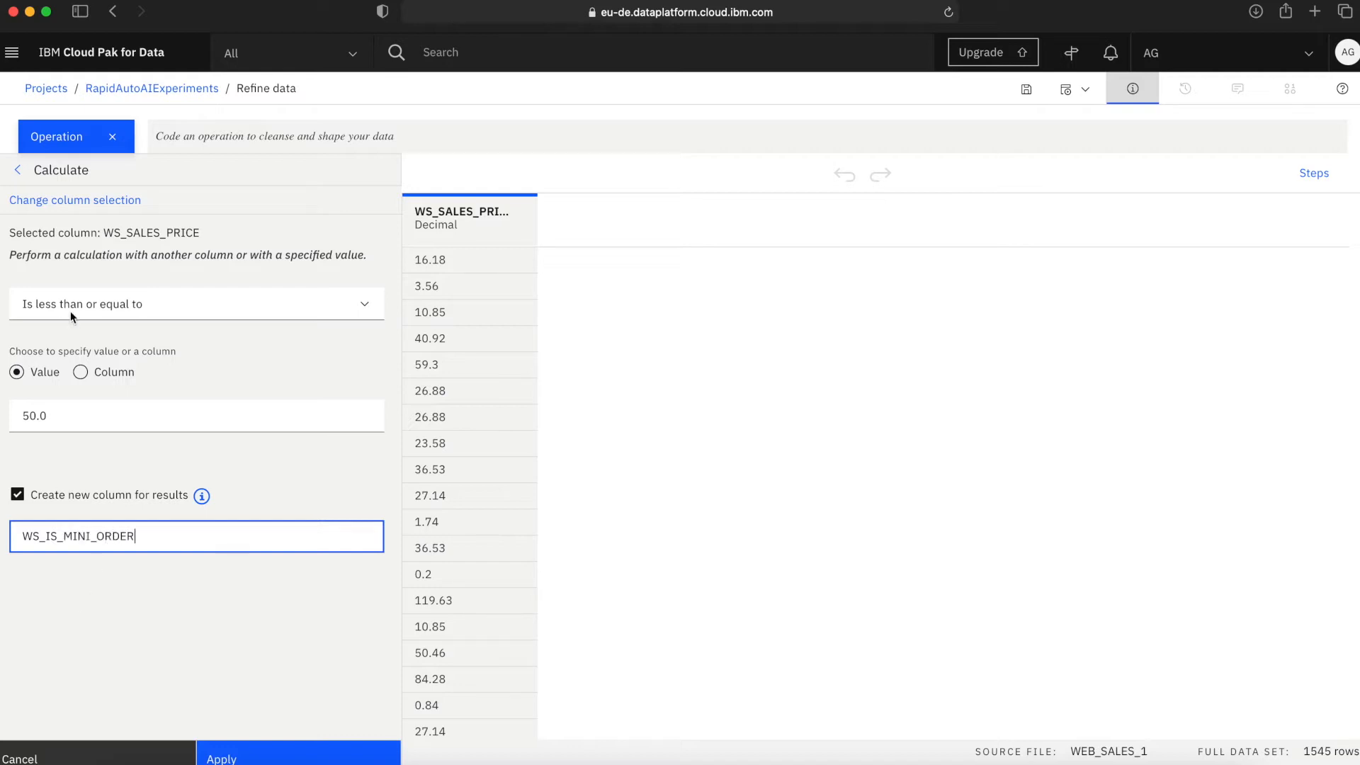
{"action": "left_click", "coordinate": [270, 741]}
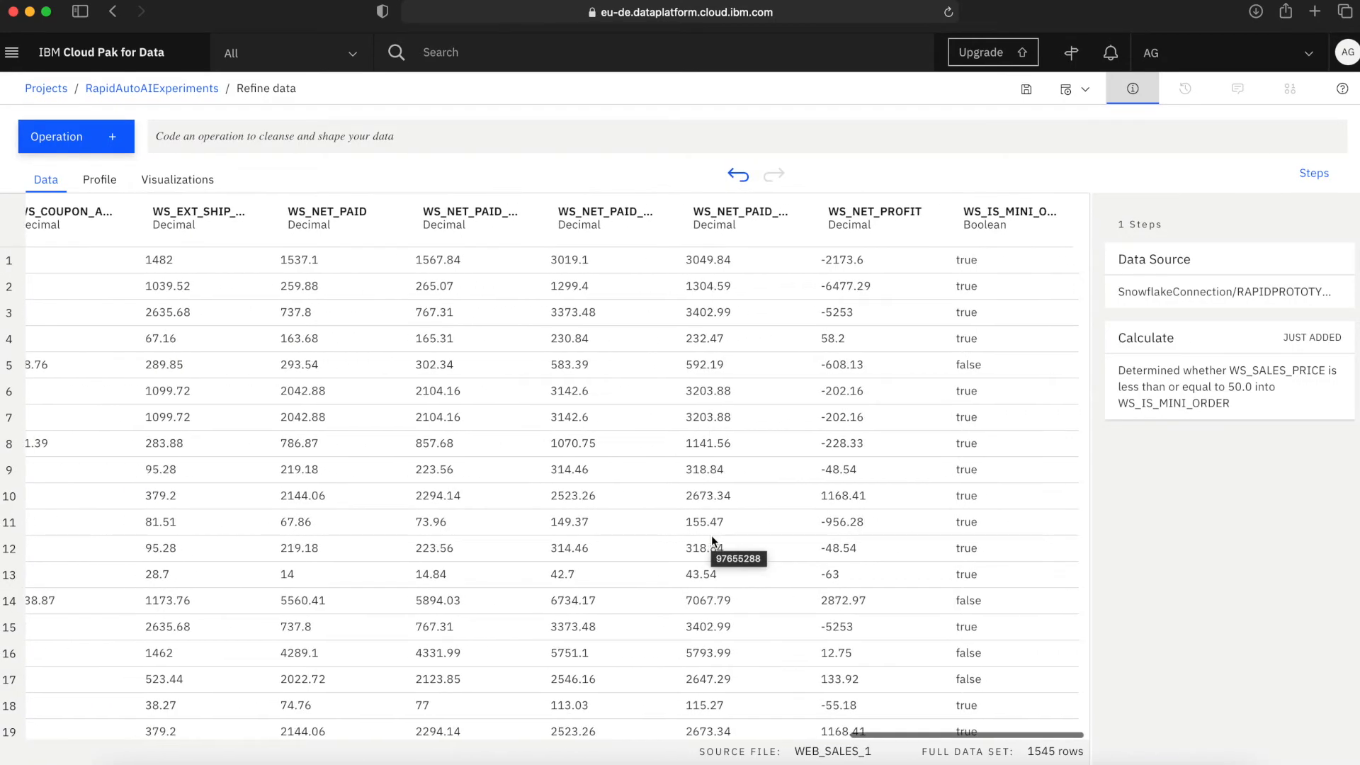
Review the values in the WS_IS_MINI_ORDER column and view the profile statistics of the data set's columns.
{"action": "scroll", "coordinate": [1006, 488], "scroll_direction": "down", "scroll_amount": 3}
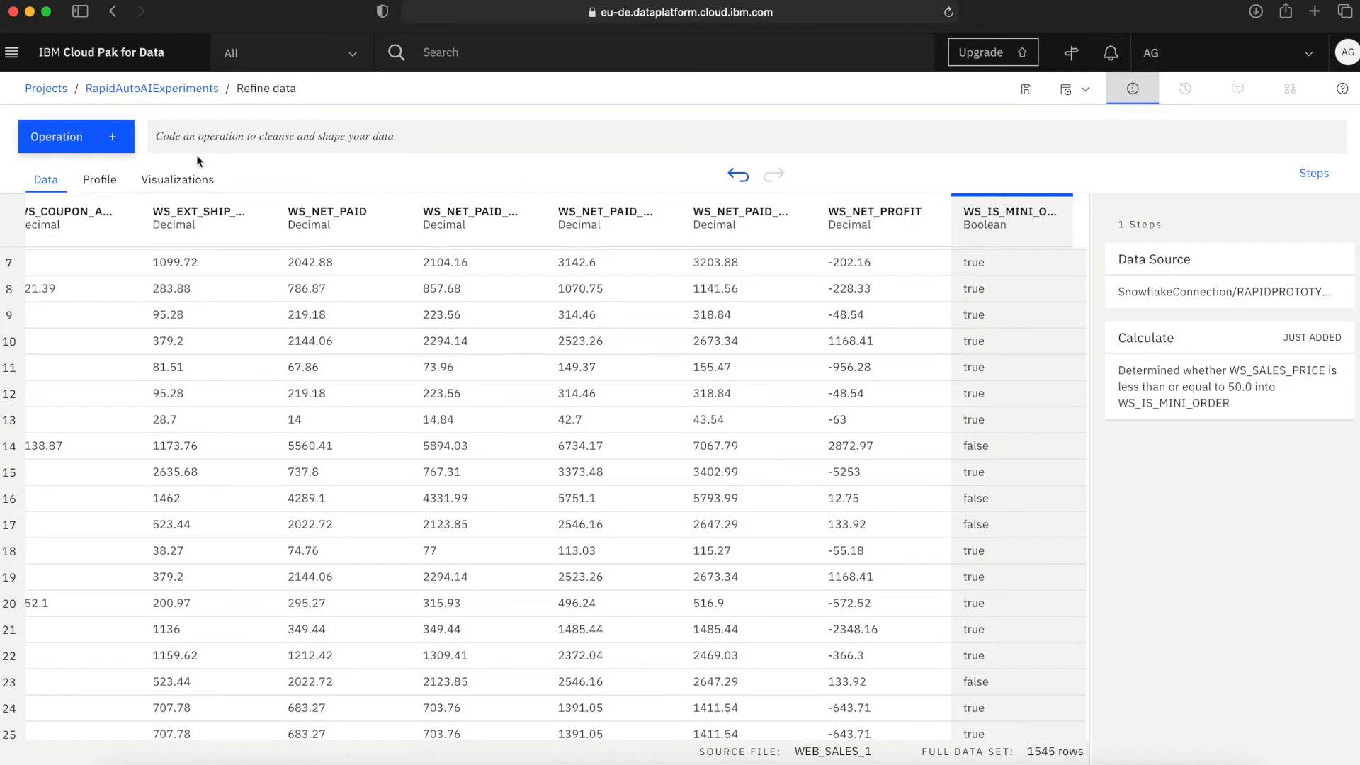
{"action": "left_click", "coordinate": [98, 185]}
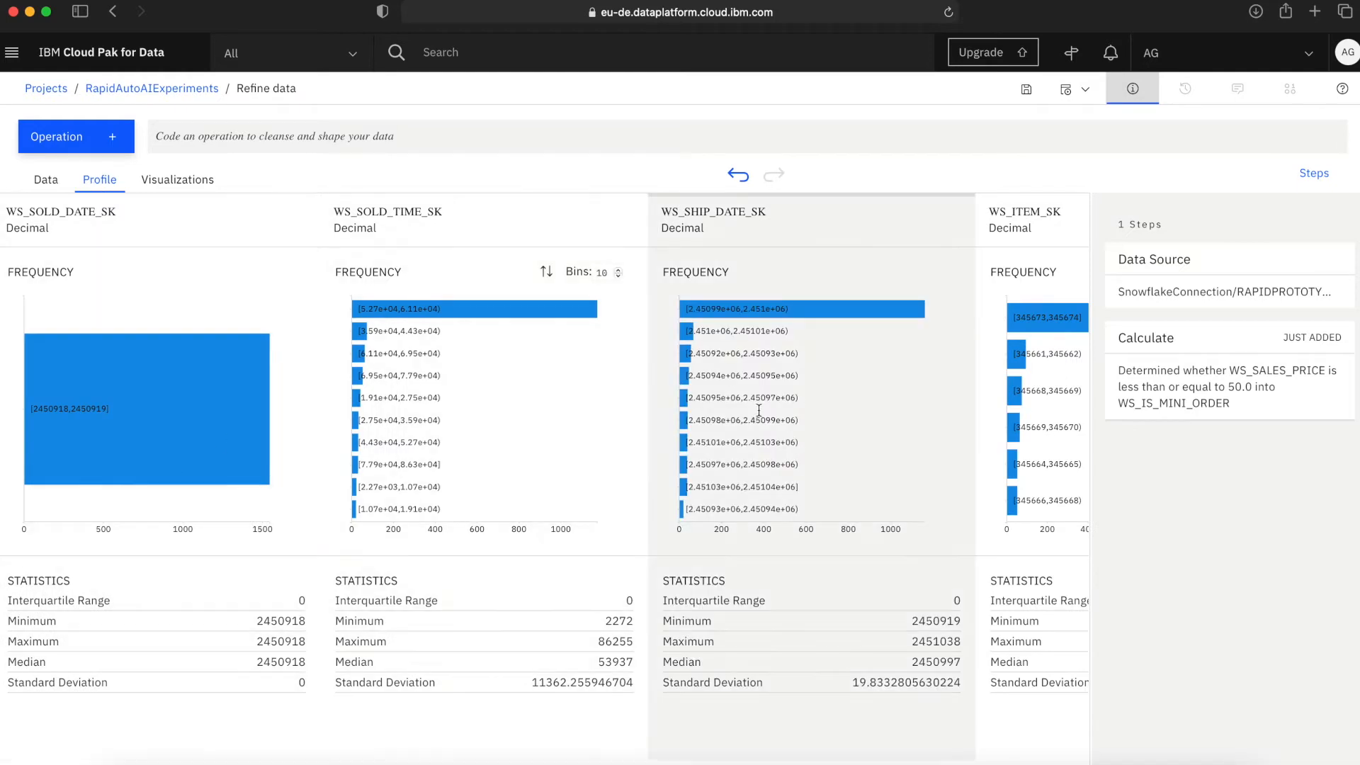
Start a 3D chart visualization of the refined data from the full list of chart types.
{"action": "scroll", "coordinate": [759, 416], "scroll_direction": "right", "scroll_amount": 4}
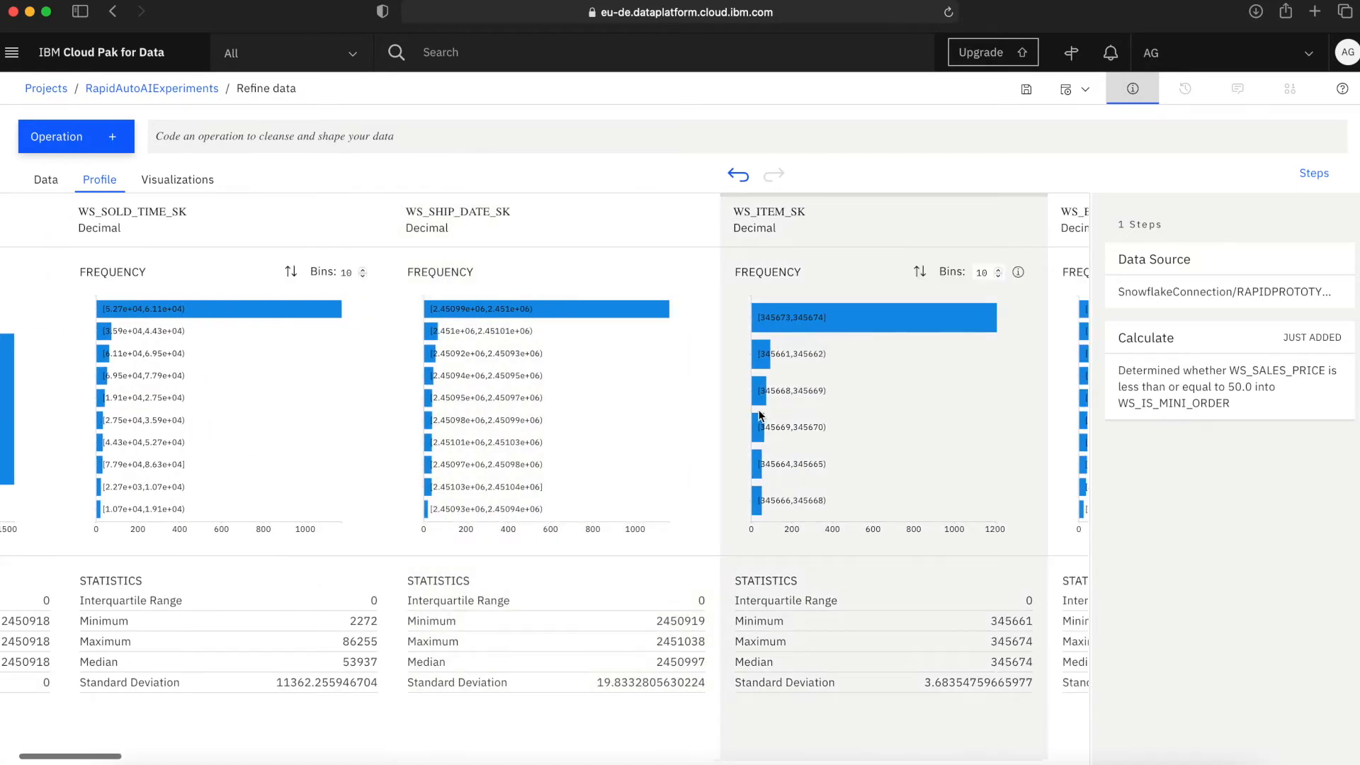
{"action": "left_click", "coordinate": [177, 179]}
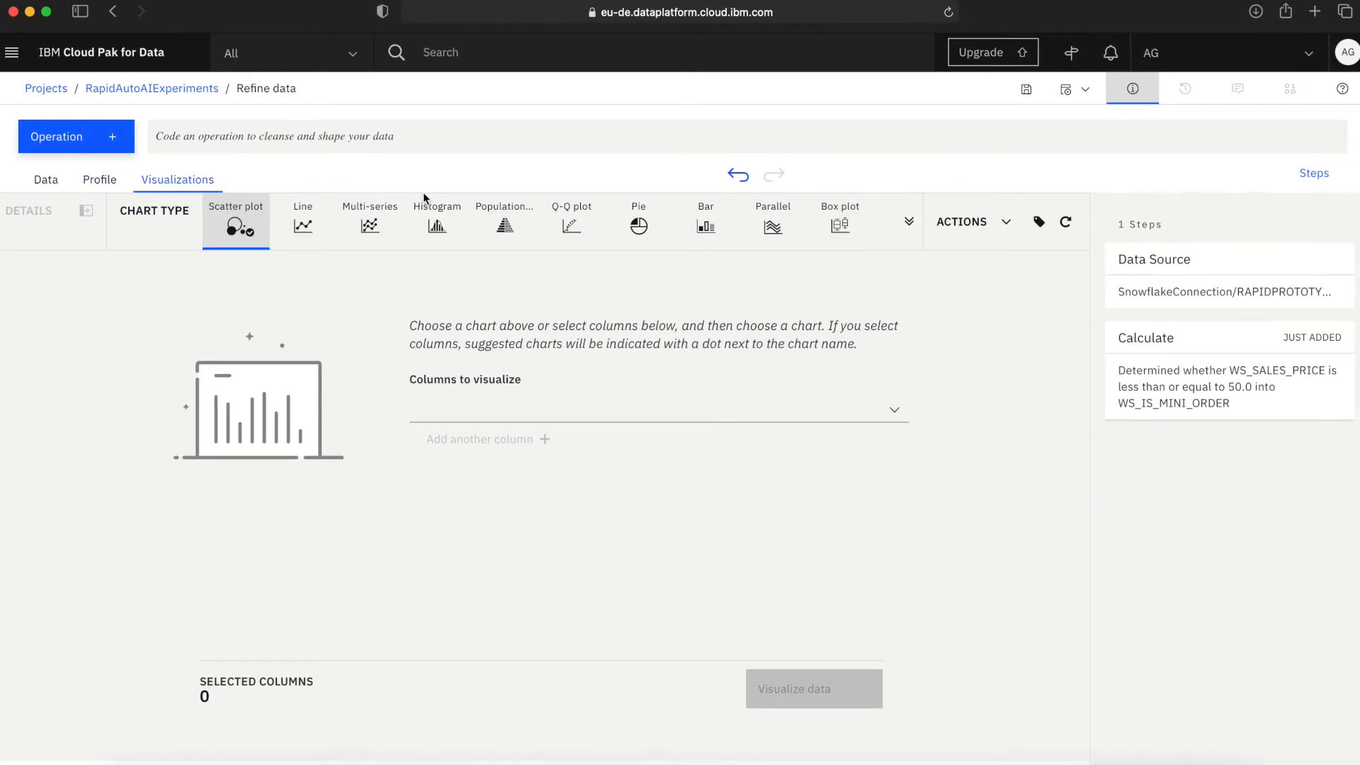
{"action": "left_click", "coordinate": [909, 224]}
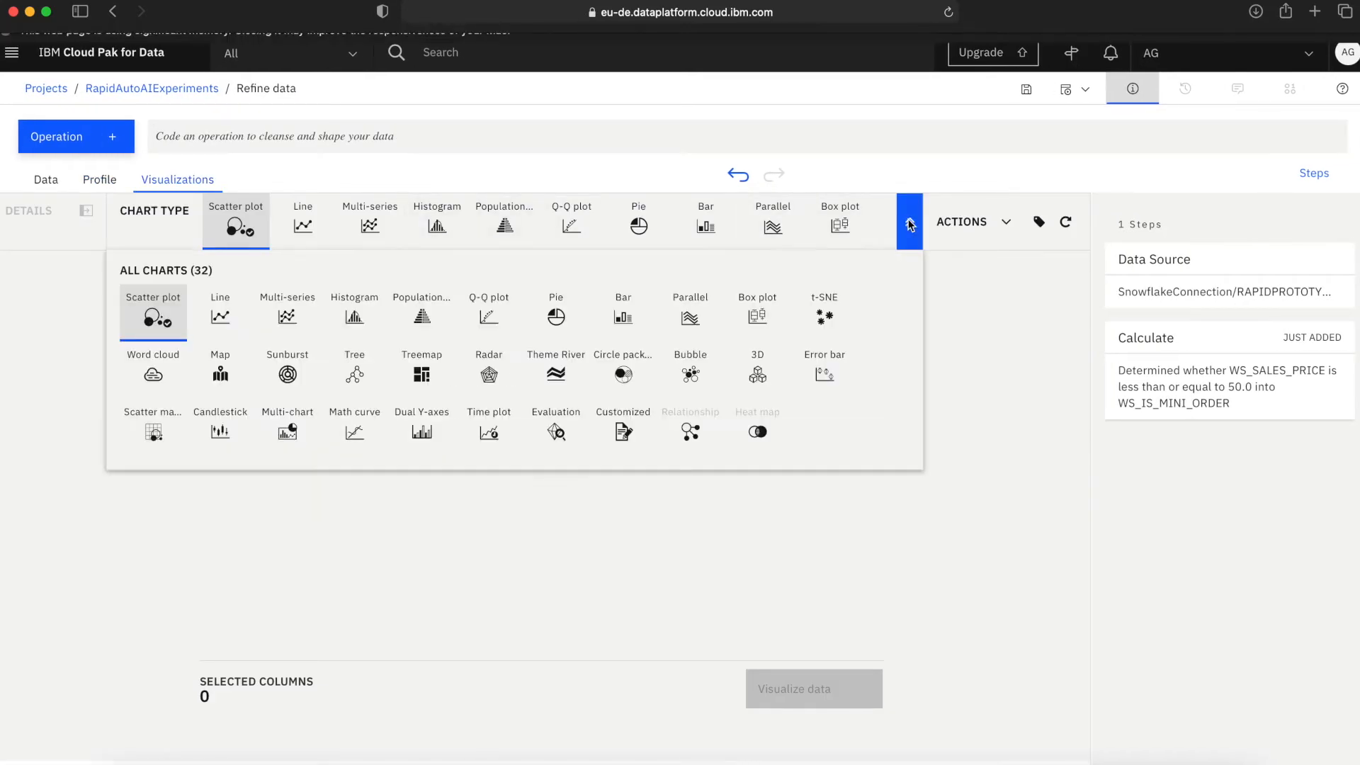
{"action": "left_click", "coordinate": [759, 381]}
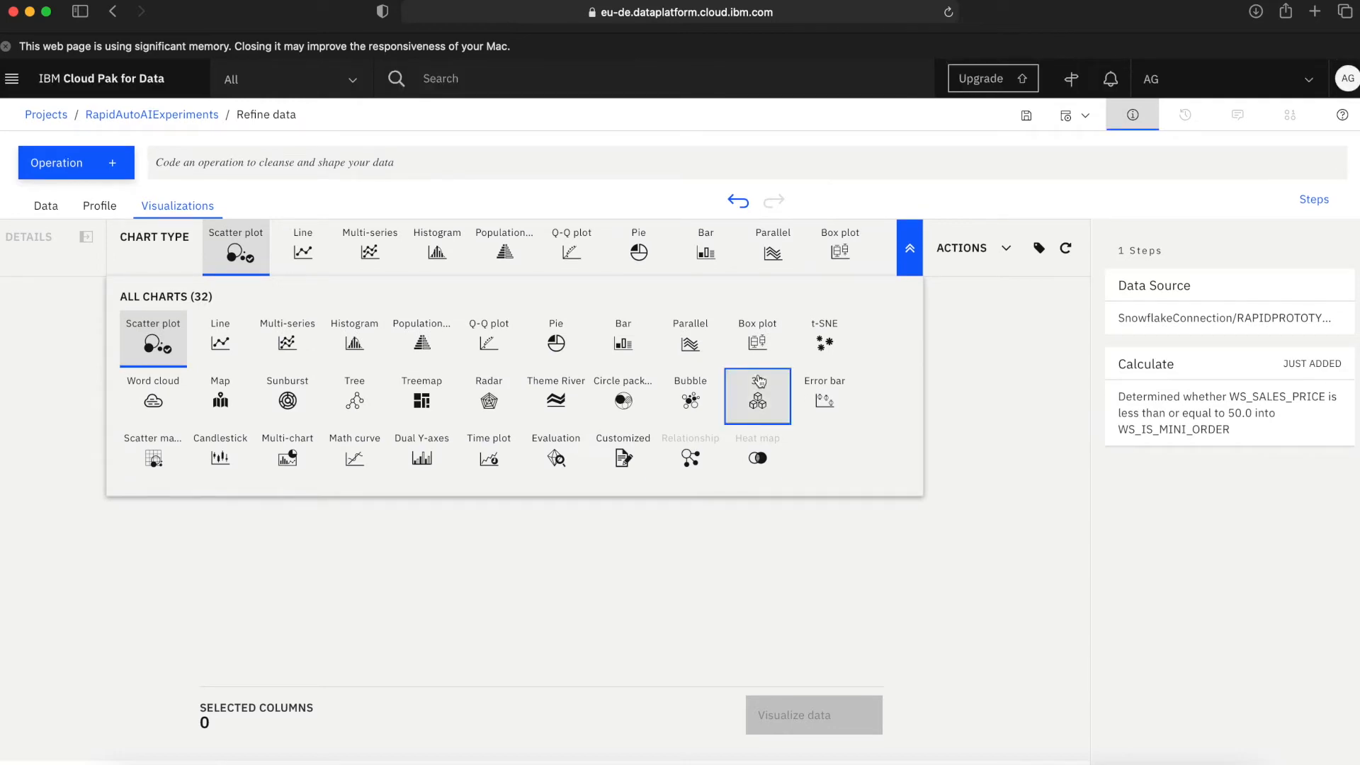
{"action": "left_click", "coordinate": [758, 386]}
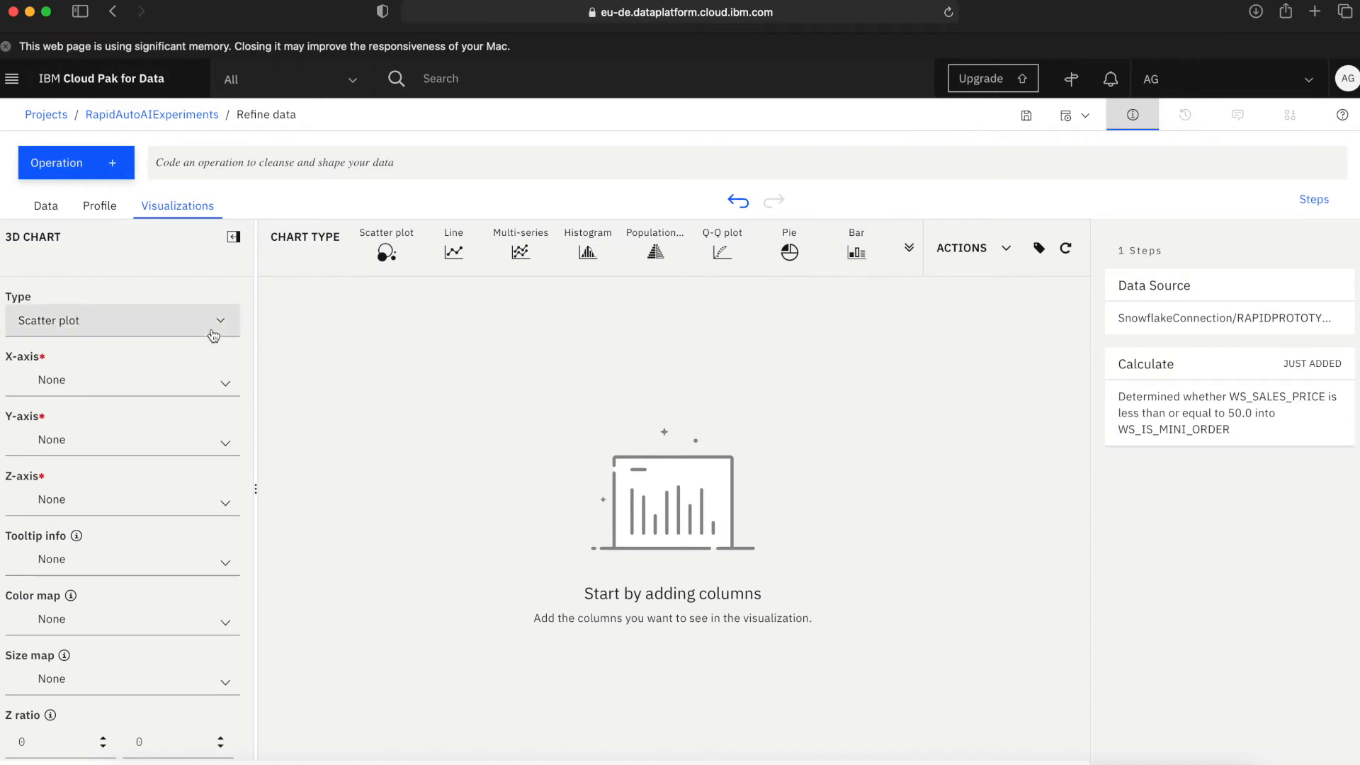
Plot WS_ITEM_SK on the X-axis, WS_SOLD_DATE_SK on the Y-axis and WS_IS_MINI_ORDER on the Z-axis of the 3D scatter plot.
{"action": "left_click", "coordinate": [229, 378]}
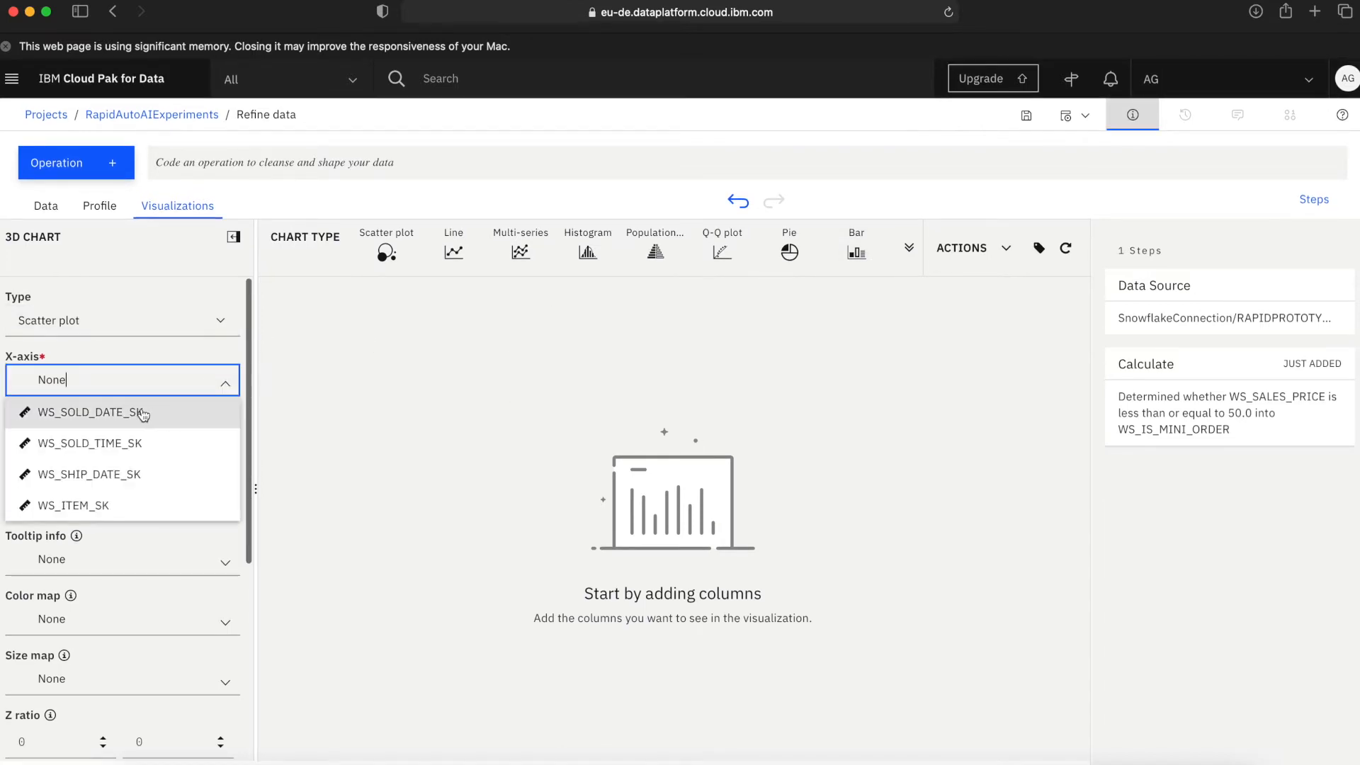
{"action": "left_click", "coordinate": [118, 518]}
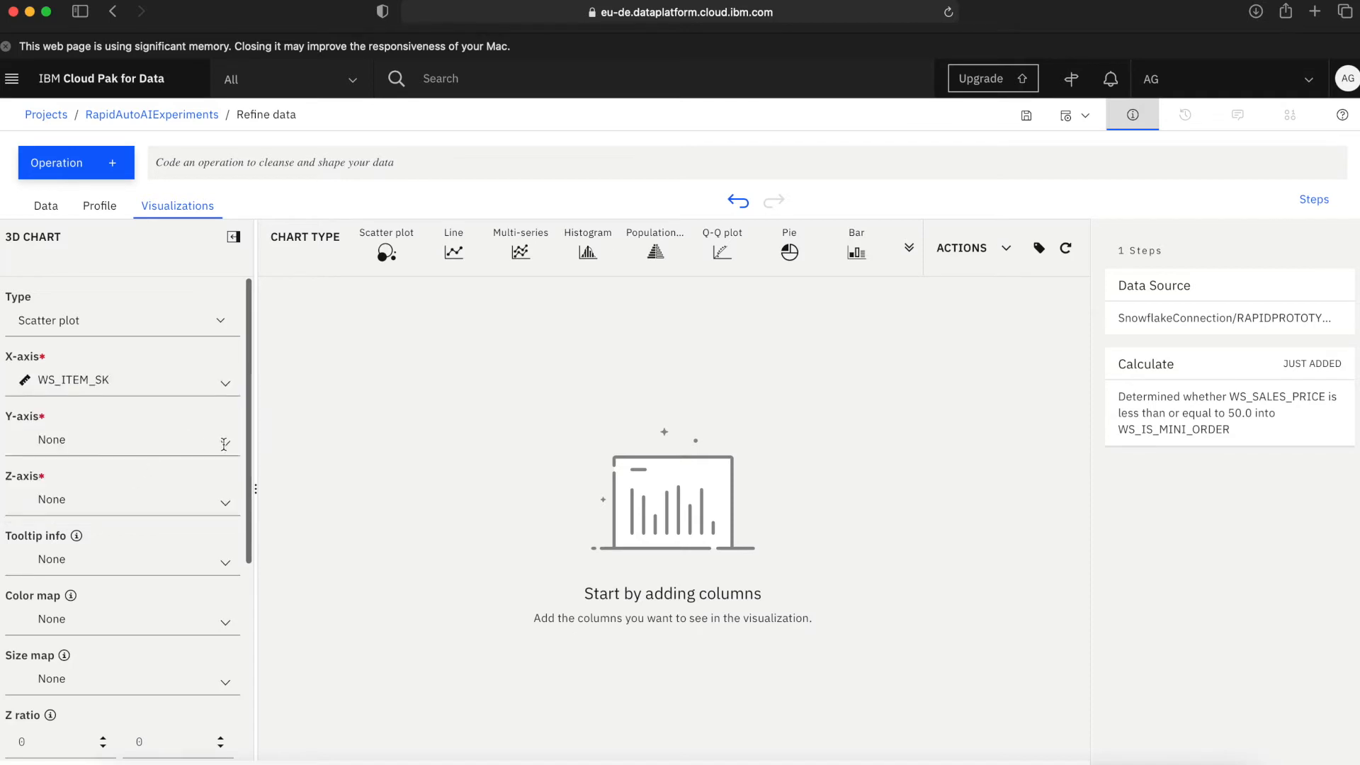
{"action": "left_click", "coordinate": [224, 444]}
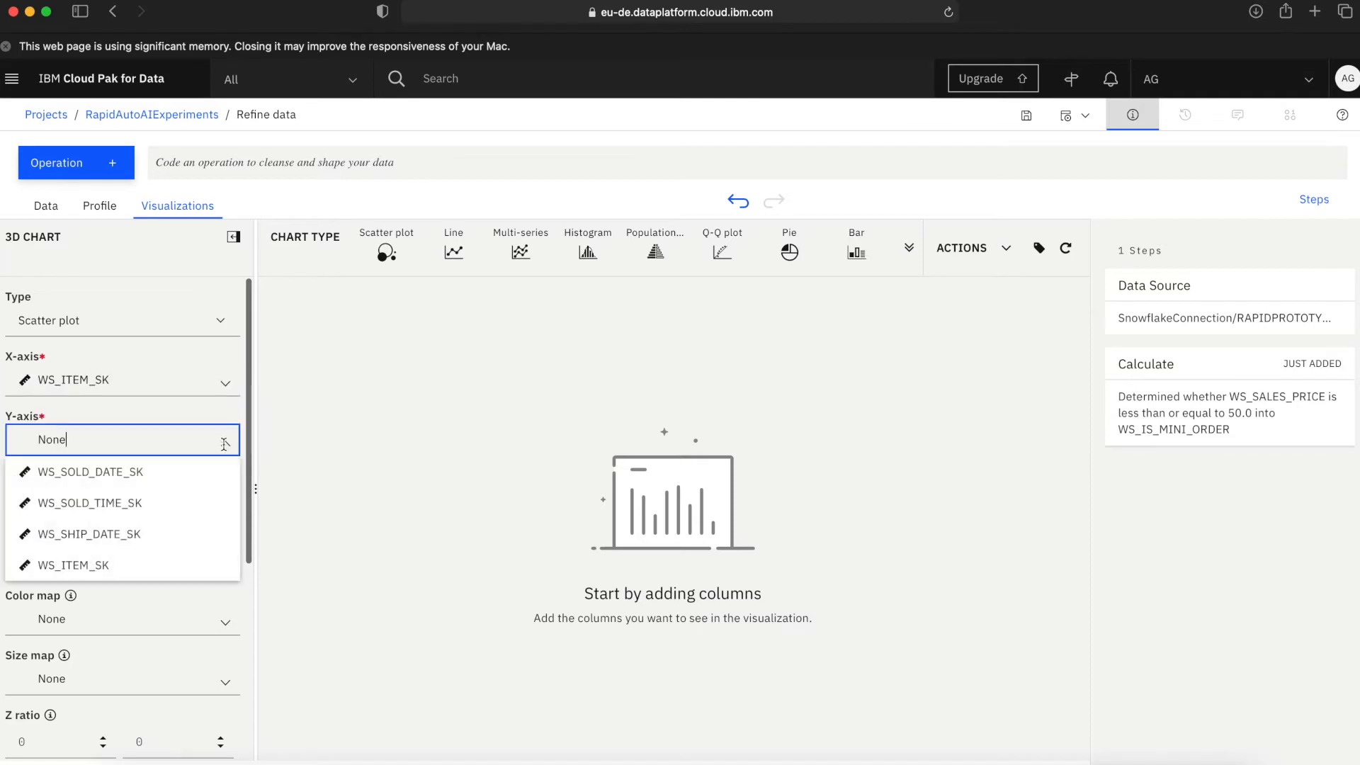
{"action": "left_click", "coordinate": [193, 473]}
{"action": "left_click", "coordinate": [229, 505]}
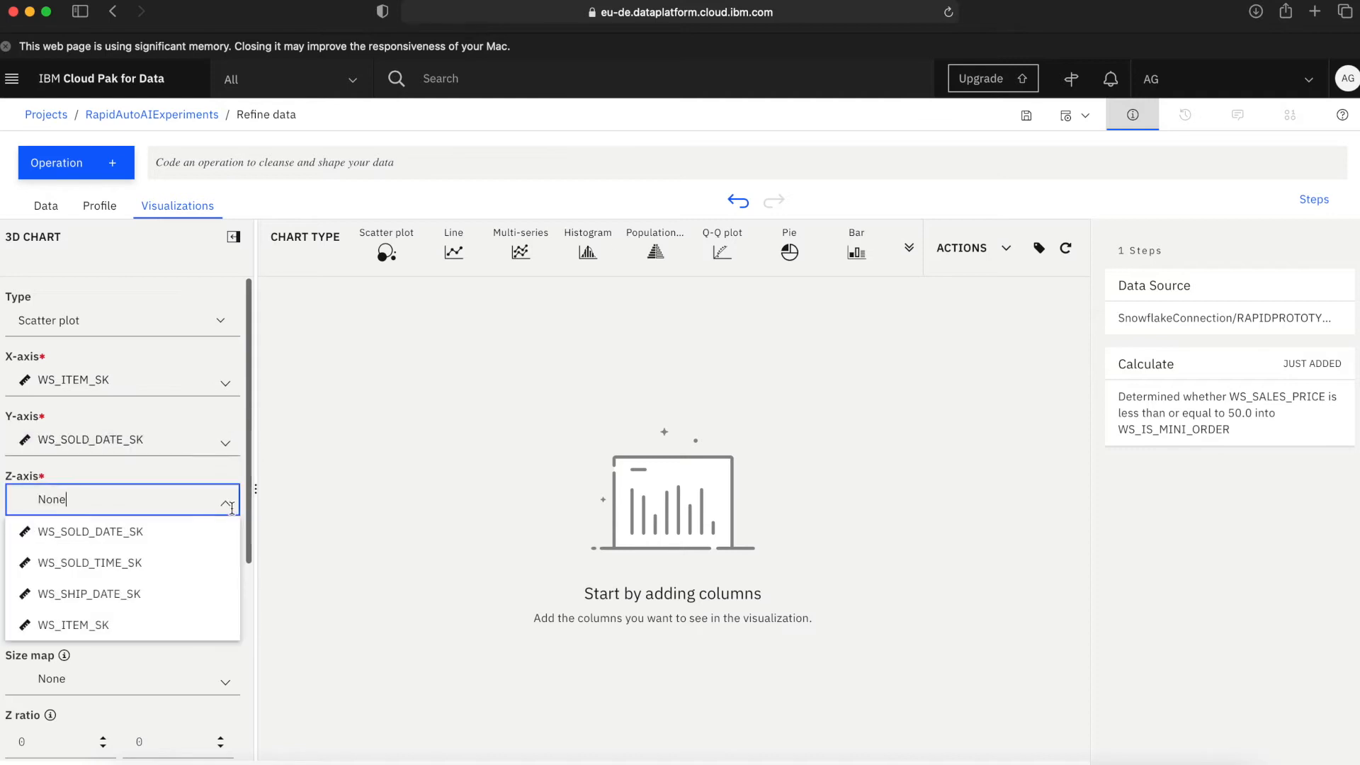
{"action": "type", "text": "WS_IS"}
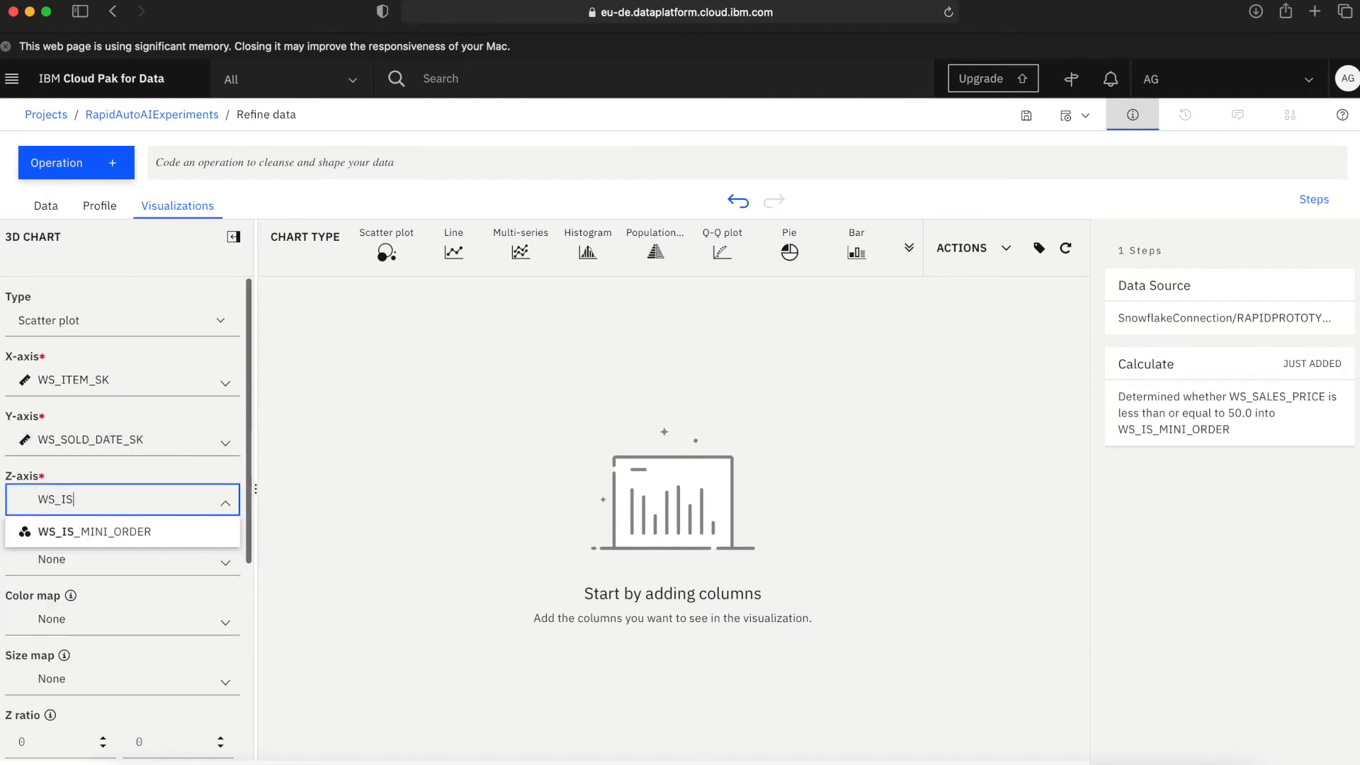
{"action": "left_click", "coordinate": [183, 533]}
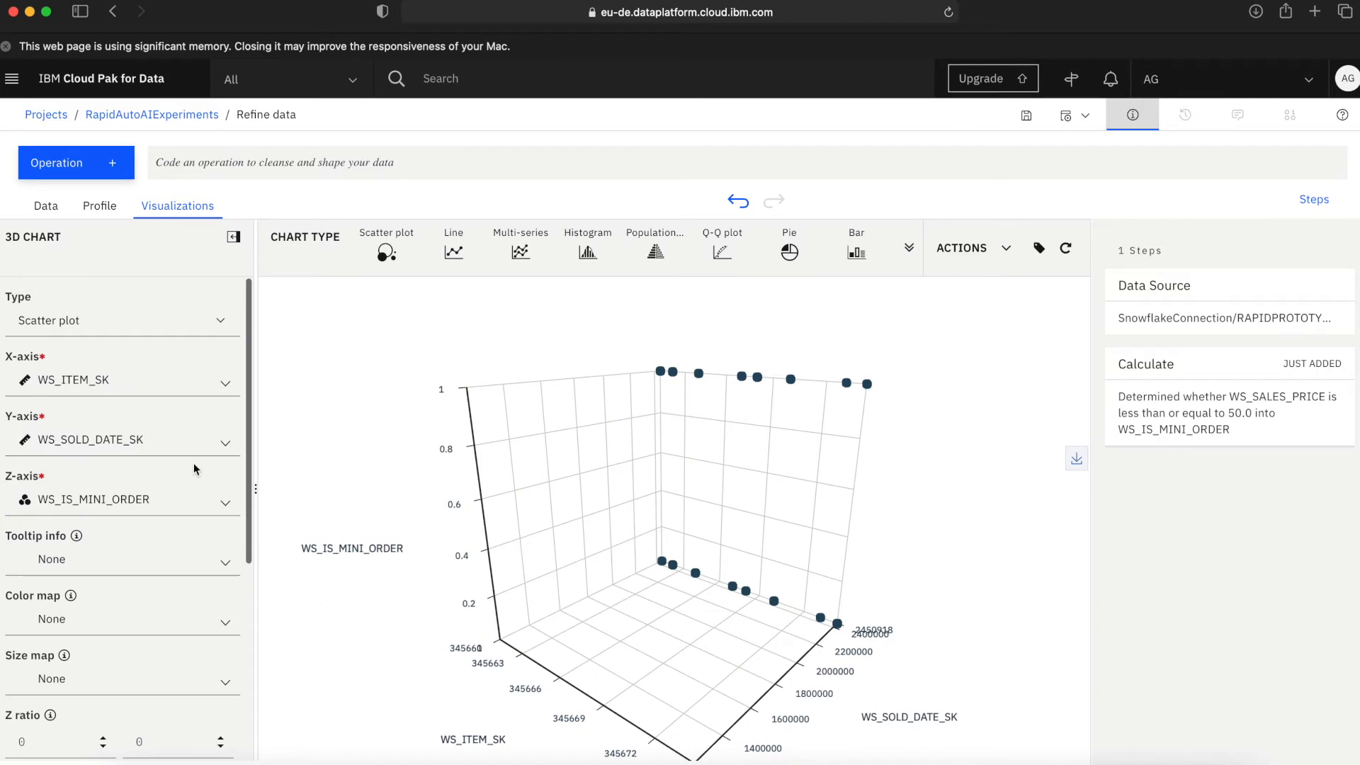
Turn on rotation for the 3D scatter plot.
{"action": "left_click_drag", "start_coordinate": [243, 436], "coordinate": [260, 578]}
{"action": "left_click", "coordinate": [32, 570]}
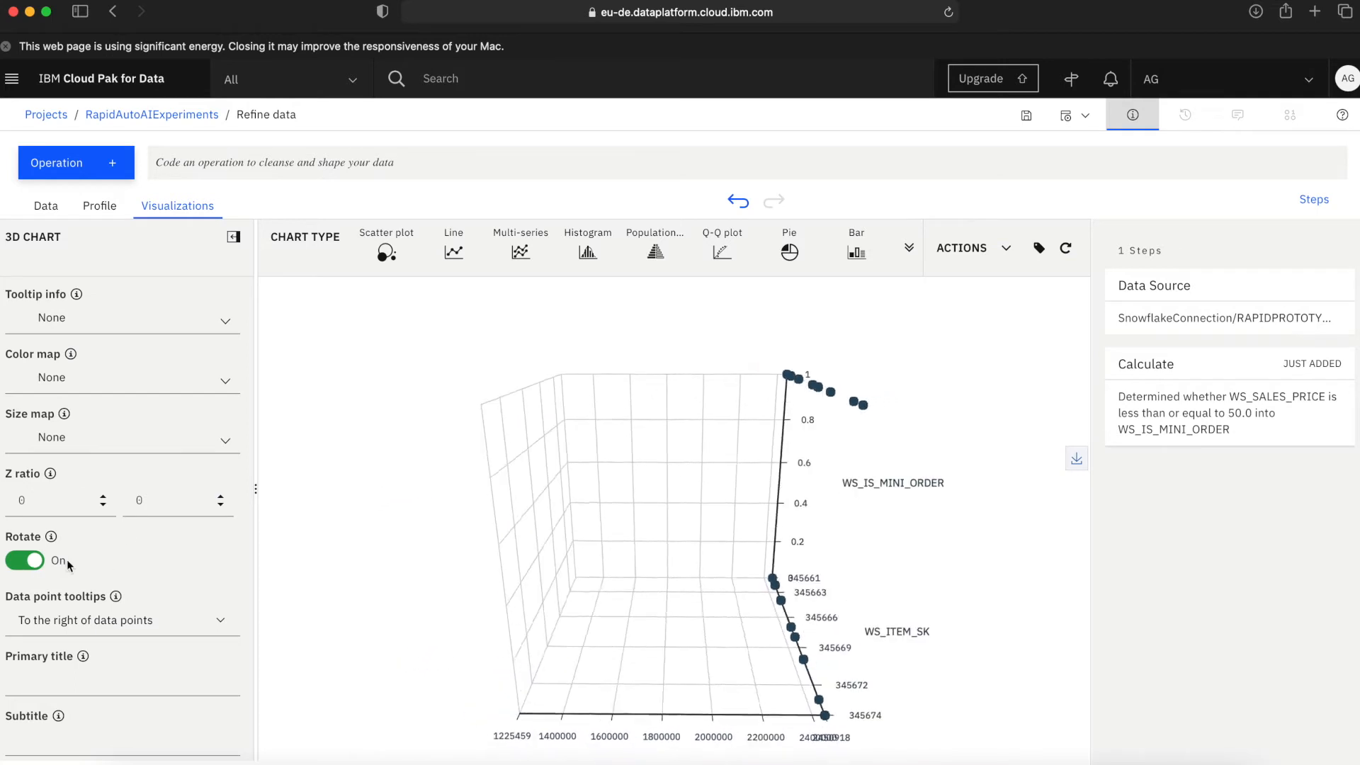
{"action": "scroll", "coordinate": [157, 444], "scroll_direction": "up", "scroll_amount": 5}
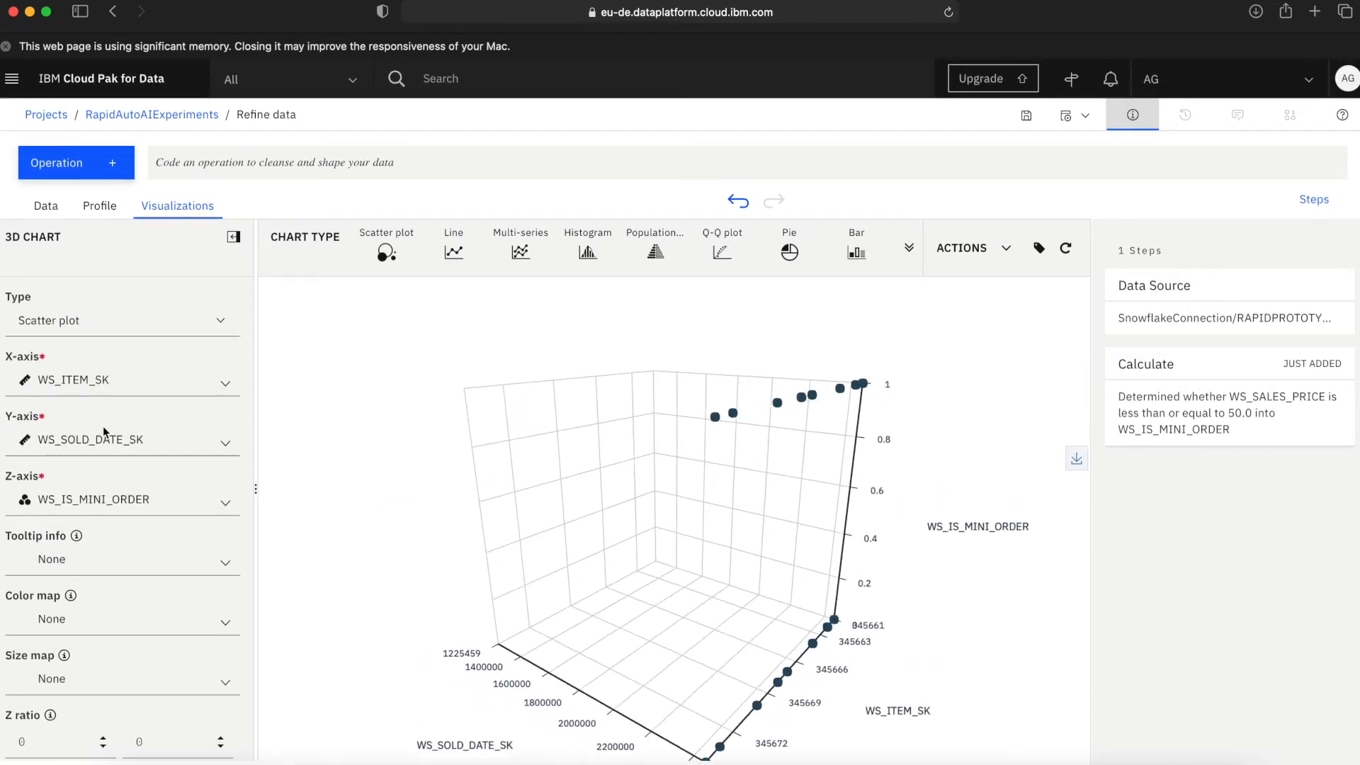
Change the 3D chart's Z-axis to WS_SALES_PRICE and choose a column for the color map.
{"action": "left_click", "coordinate": [223, 501]}
{"action": "left_click_drag", "start_coordinate": [160, 500], "coordinate": [61, 498]}
{"action": "type", "text": "SA"}
{"action": "left_click", "coordinate": [71, 531]}
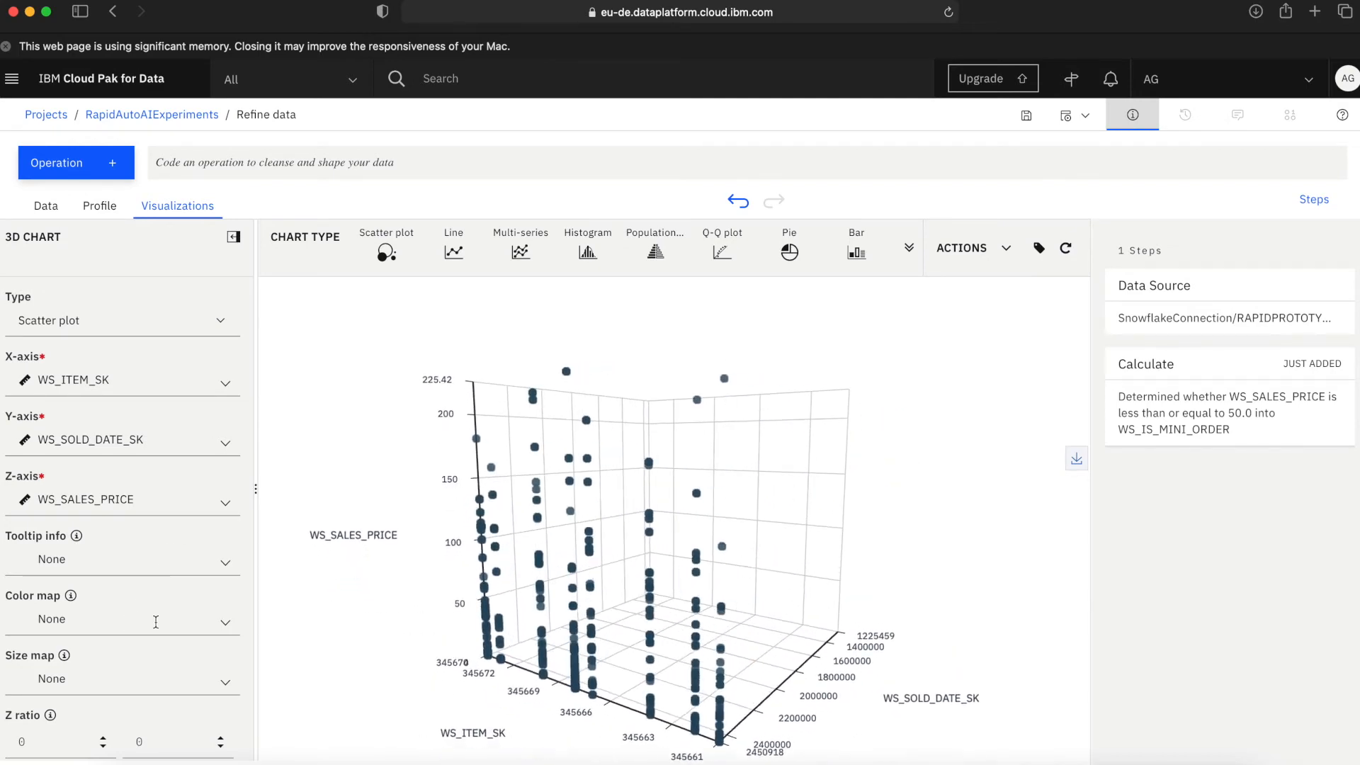
{"action": "left_click", "coordinate": [142, 620]}
{"action": "left_click", "coordinate": [127, 683]}
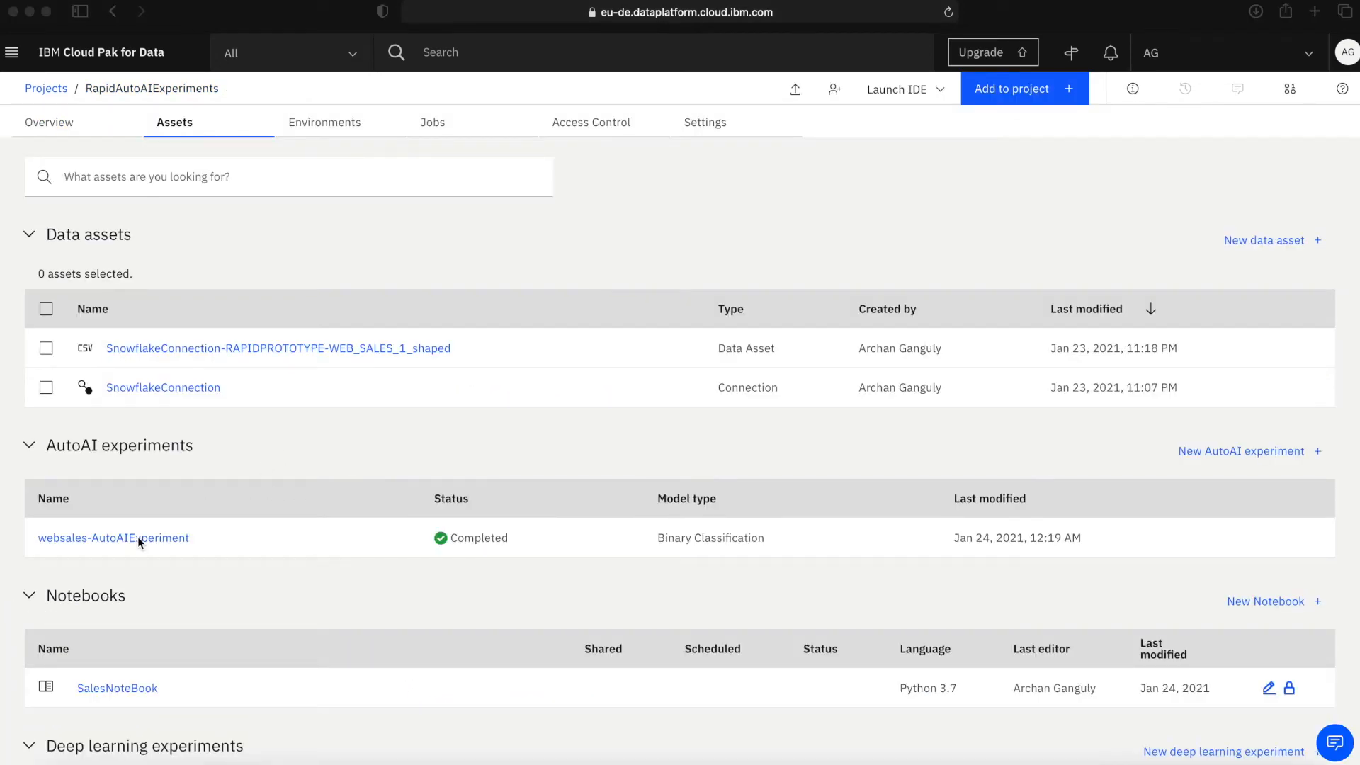
Open the websales-AutoAIExperiment from the project assets and review the algorithms, accuracy and enhancements in its pipeline leaderboard.
{"action": "left_click", "coordinate": [138, 538]}
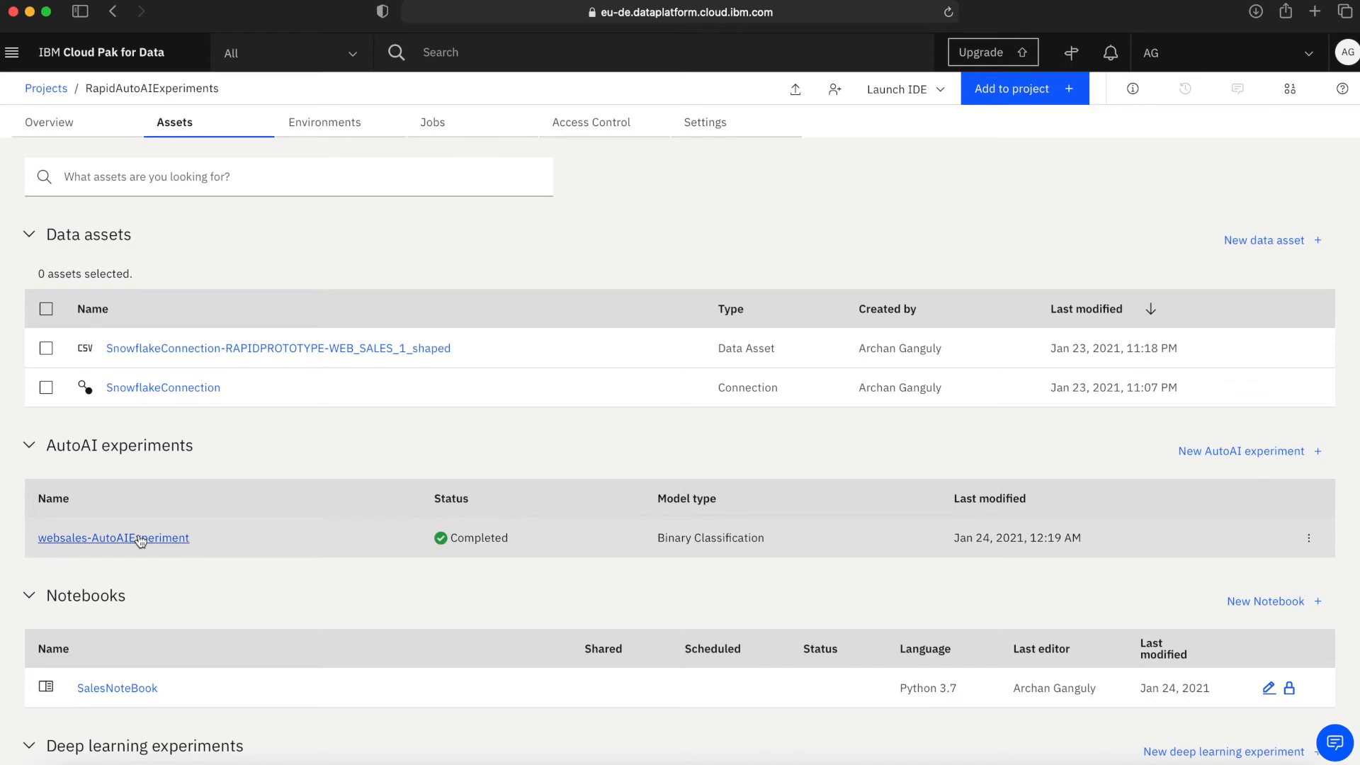
{"action": "left_click", "coordinate": [157, 539]}
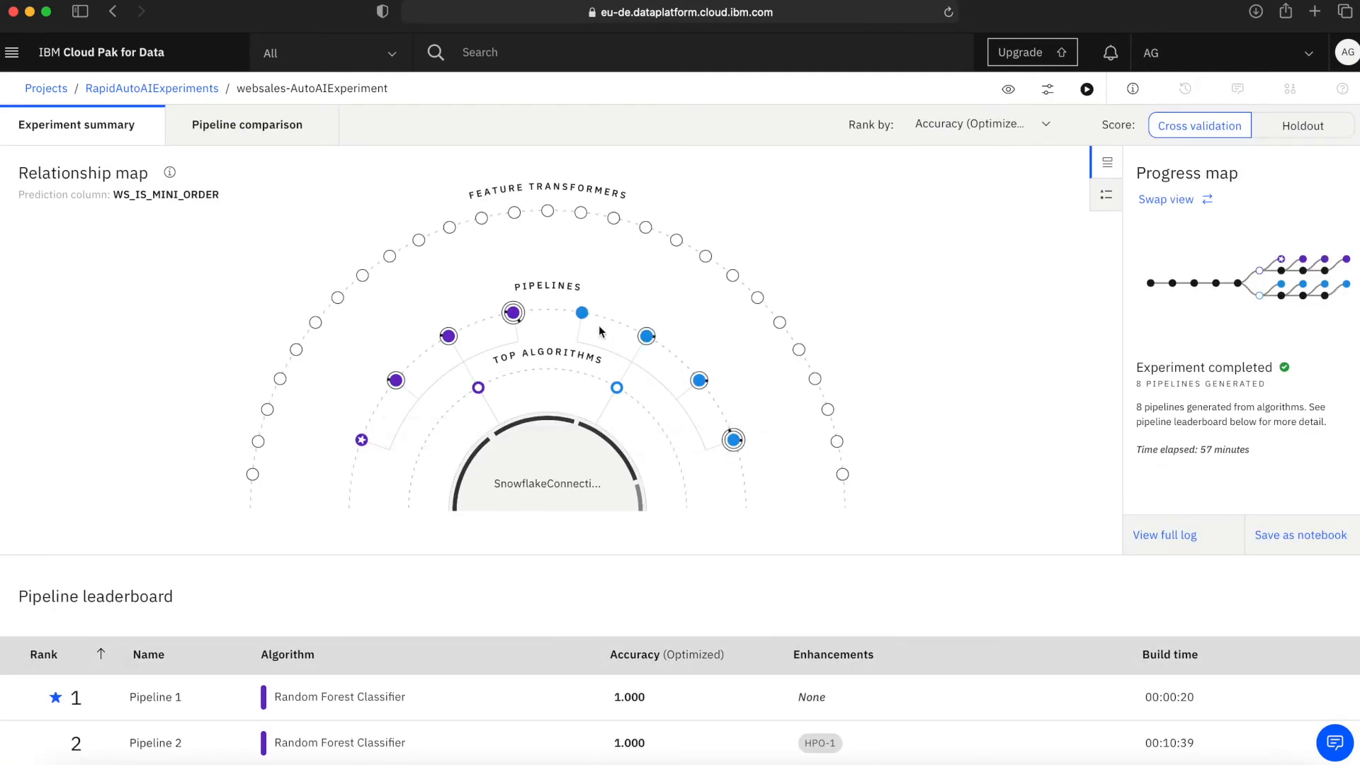
{"action": "scroll", "coordinate": [496, 556], "scroll_direction": "down", "scroll_amount": 1}
{"action": "scroll", "coordinate": [496, 557], "scroll_direction": "down", "scroll_amount": 4}
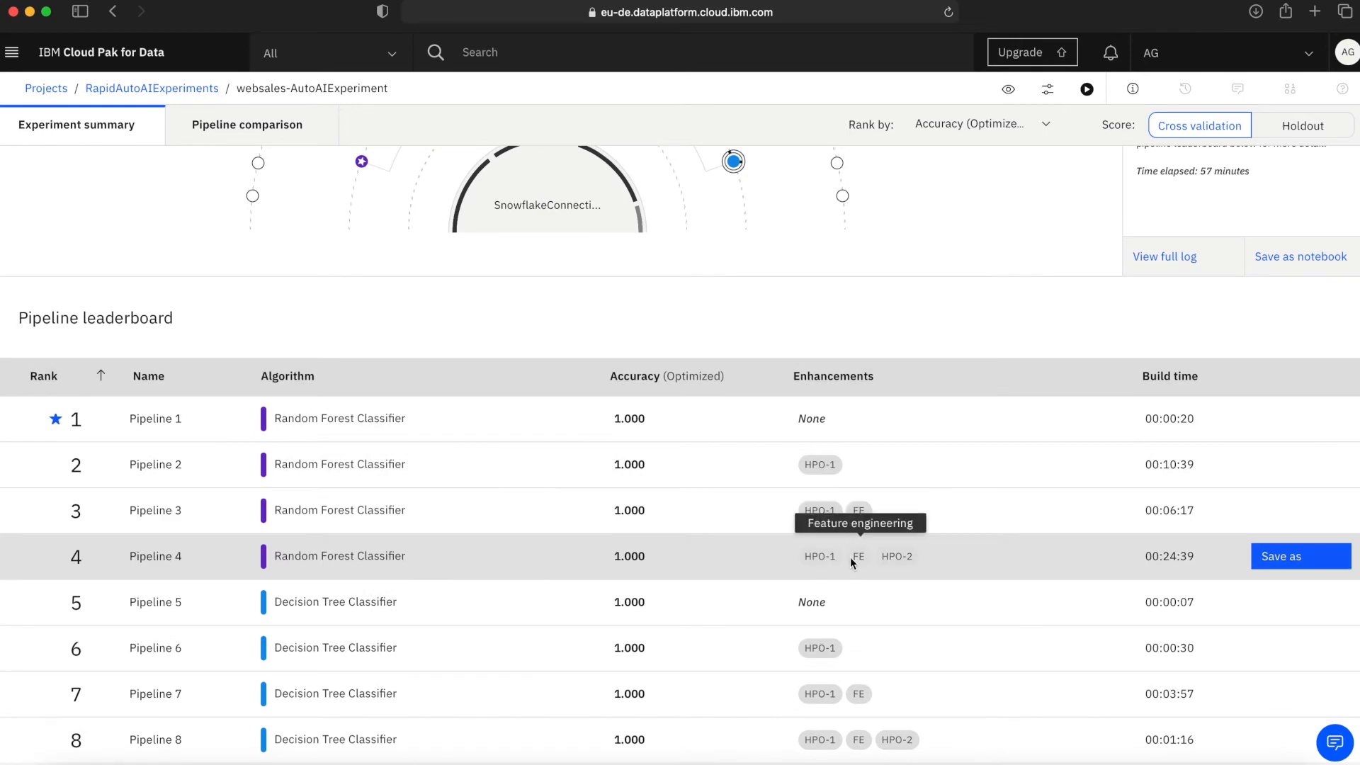
Examine the pipelines in the experiment's relationship map and the stages from dataset reading to Pipeline 1 in its progress map.
{"action": "scroll", "coordinate": [687, 541], "scroll_direction": "up", "scroll_amount": 5}
{"action": "mouse_move", "coordinate": [398, 381]}
{"action": "mouse_move", "coordinate": [450, 337]}
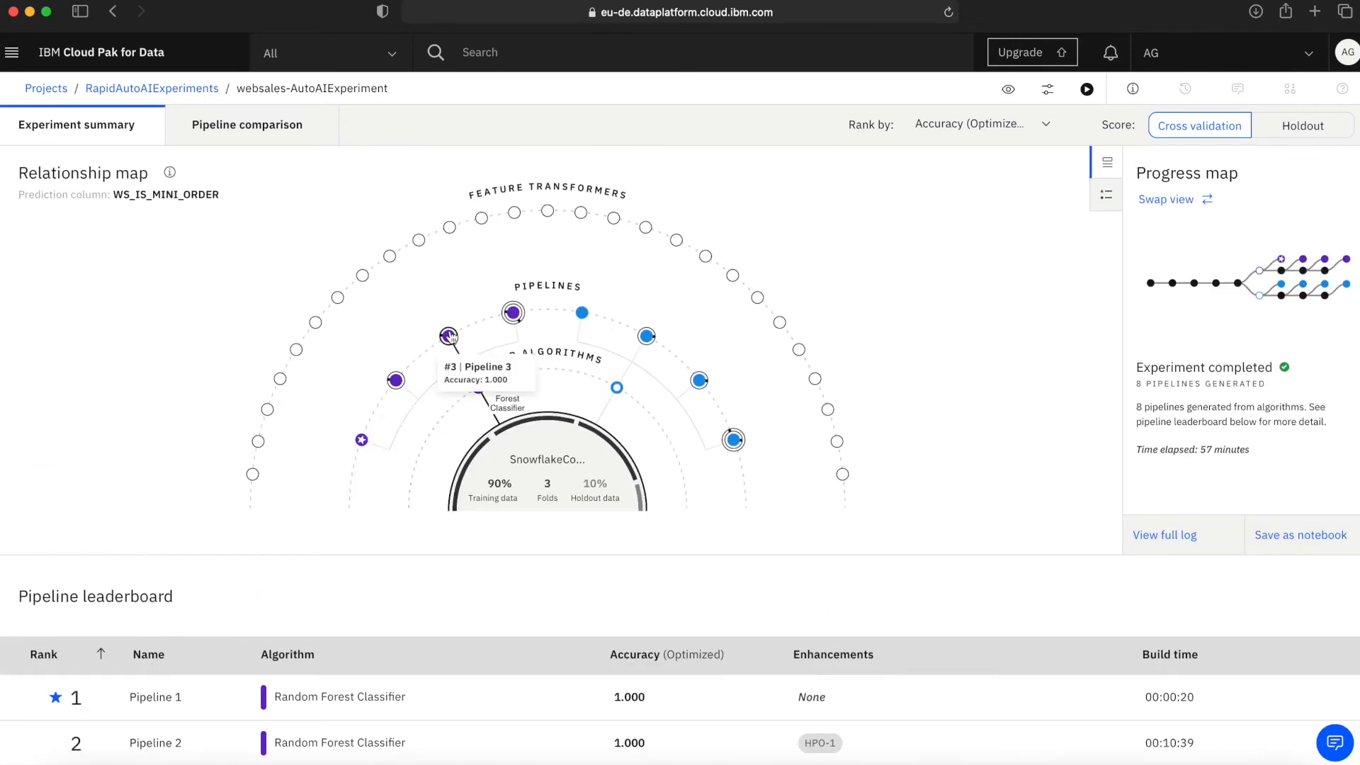
{"action": "left_click", "coordinate": [1167, 199]}
{"action": "mouse_move", "coordinate": [49, 370]}
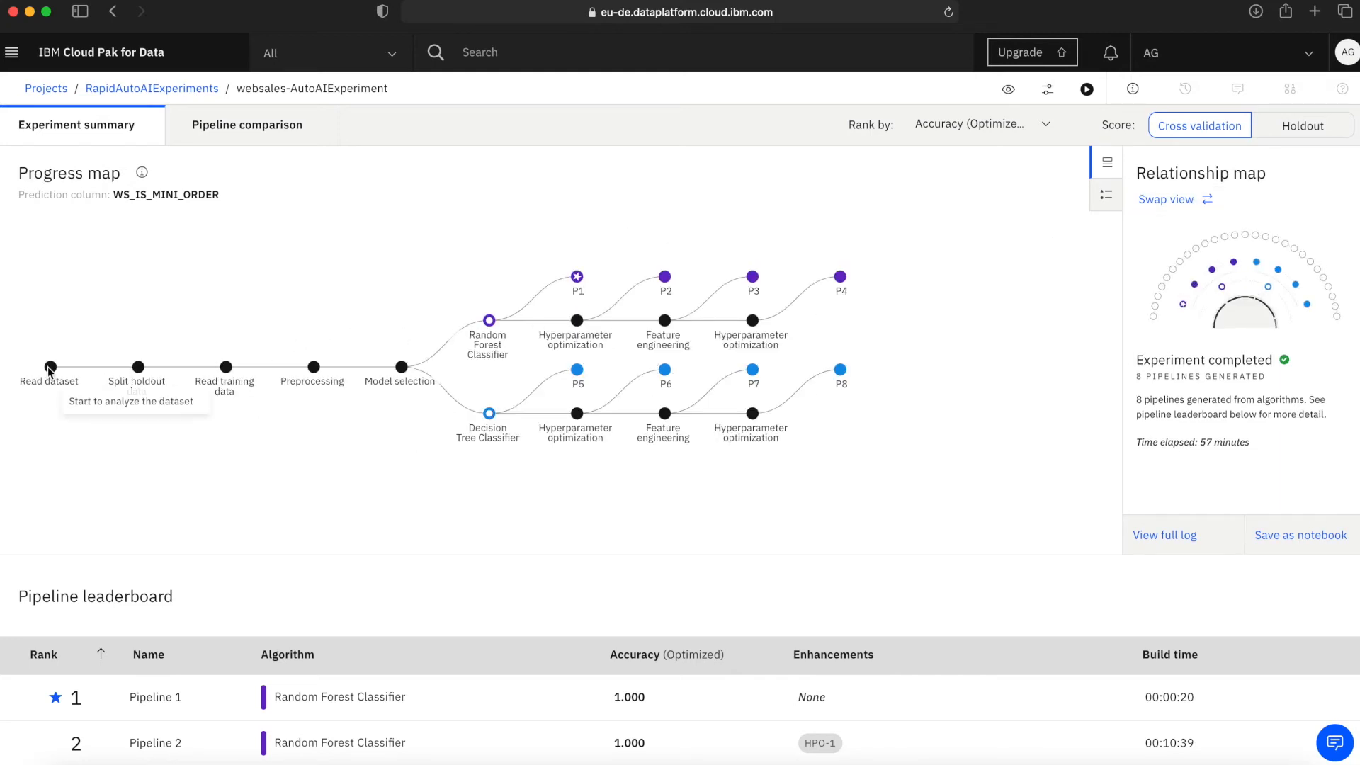
{"action": "mouse_move", "coordinate": [401, 368]}
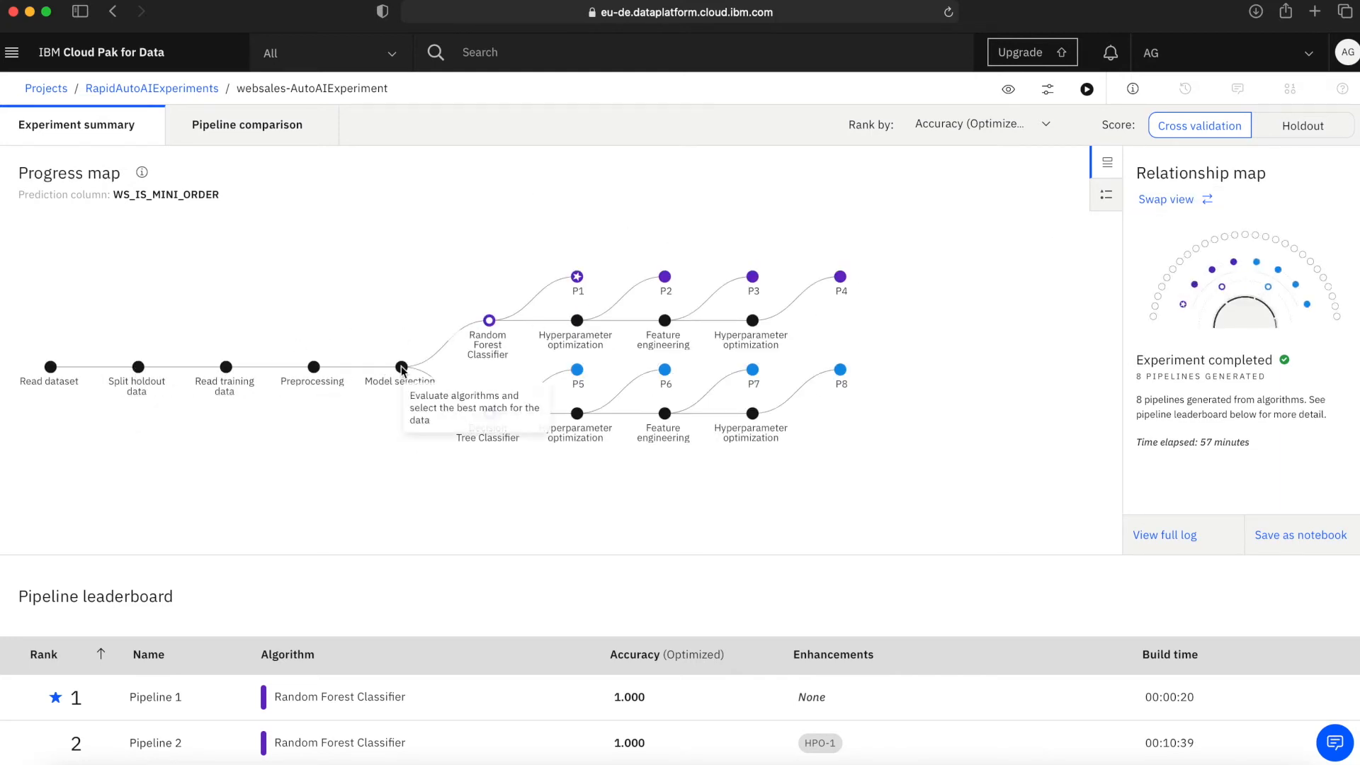
{"action": "mouse_move", "coordinate": [576, 280]}
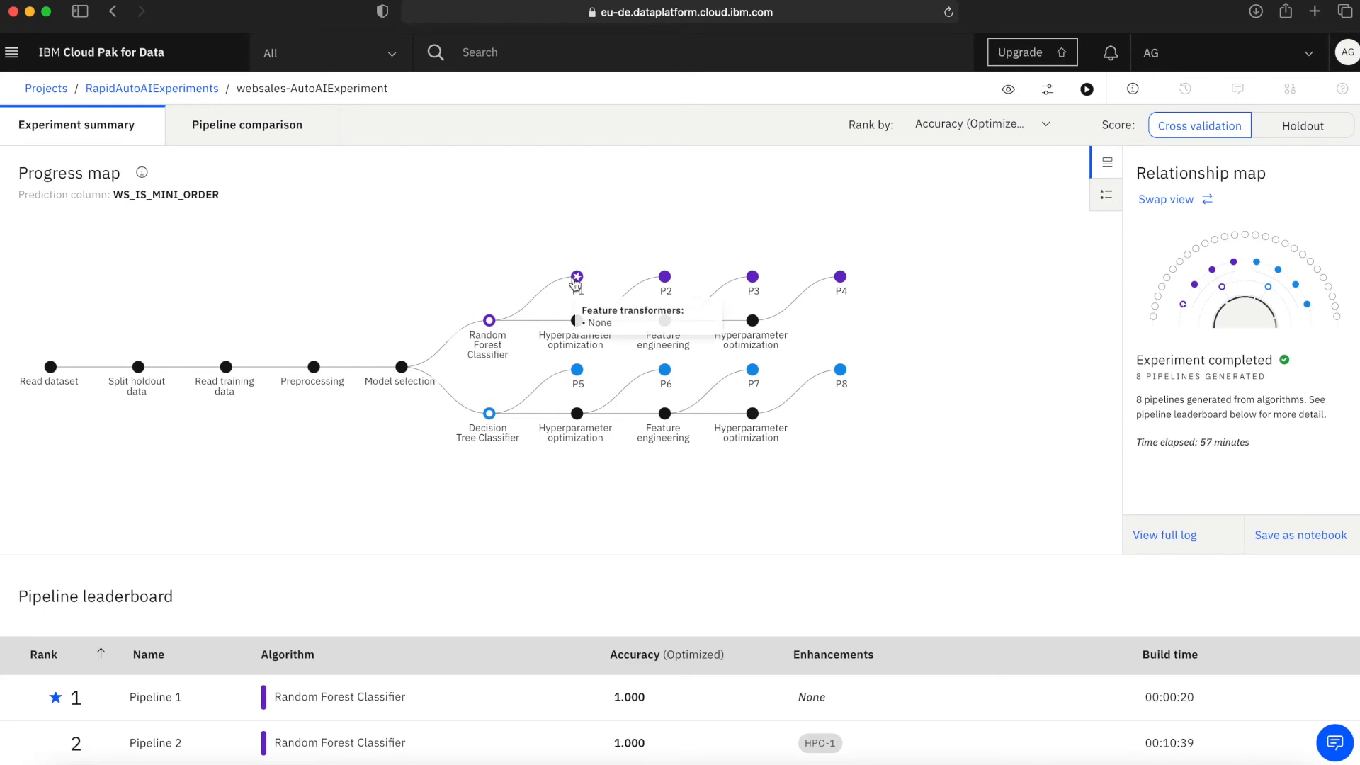
{"action": "left_click", "coordinate": [1167, 199]}
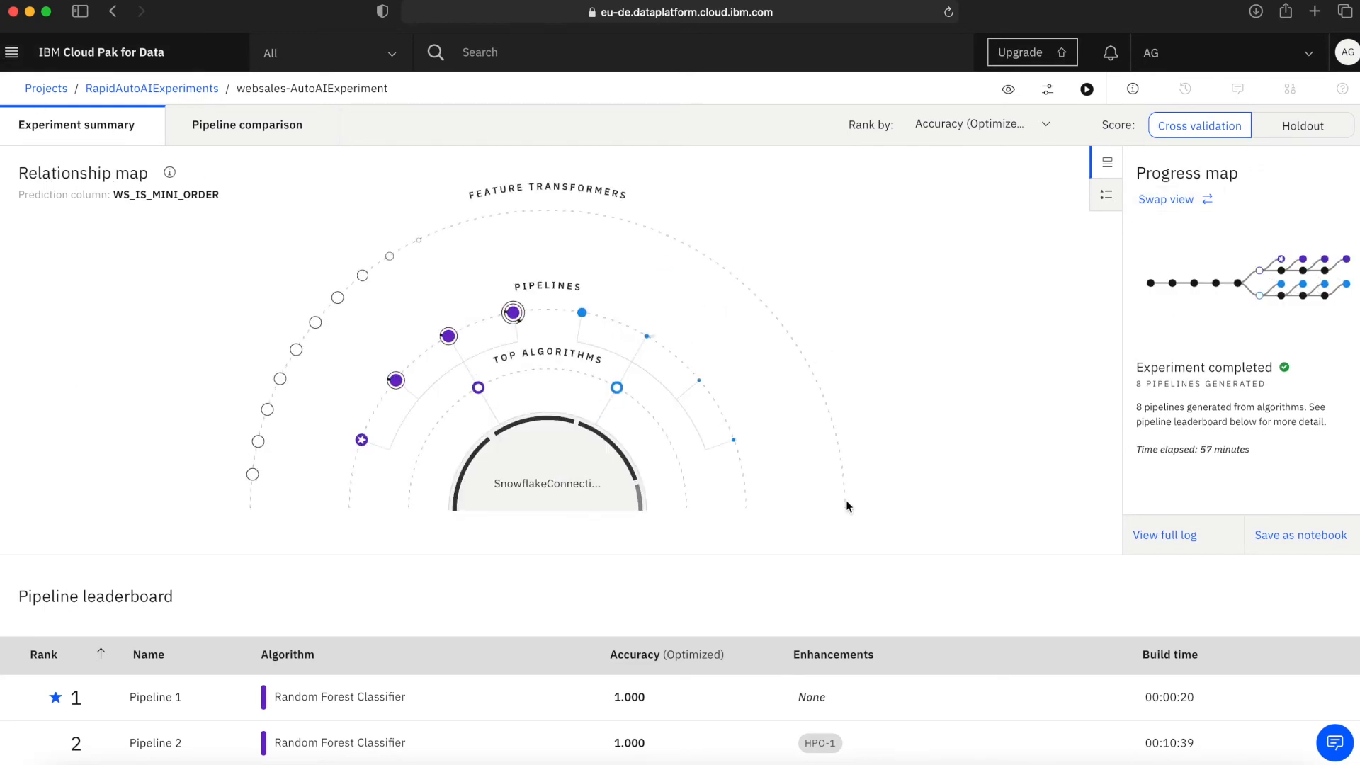
Review Pipeline 4's model evaluation, confusion matrix, precision recall curve, model information and feature importance, and close its details.
{"action": "left_click", "coordinate": [513, 313]}
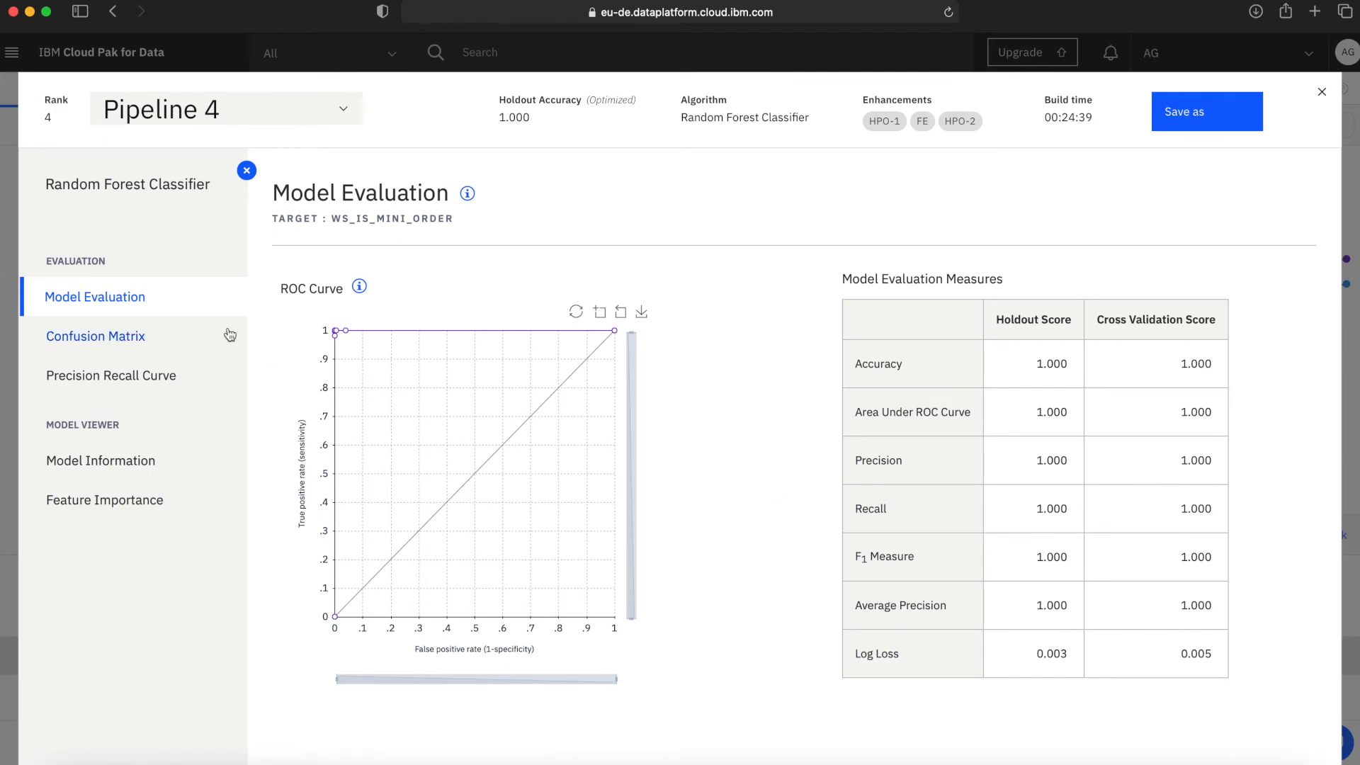
{"action": "left_click", "coordinate": [160, 343]}
{"action": "left_click", "coordinate": [147, 388]}
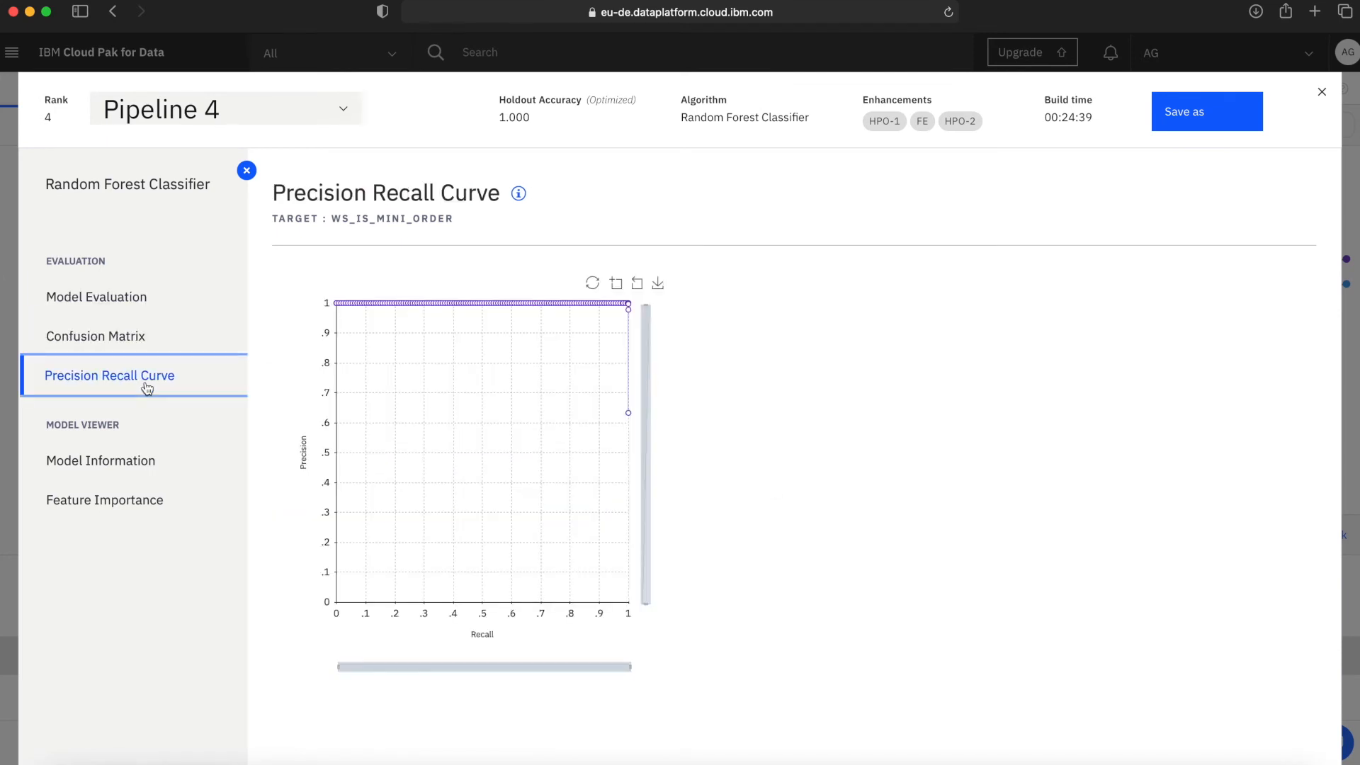
{"action": "left_click", "coordinate": [144, 459]}
{"action": "left_click_drag", "start_coordinate": [616, 355], "coordinate": [474, 355]}
{"action": "left_click", "coordinate": [316, 671]}
{"action": "left_click", "coordinate": [133, 516]}
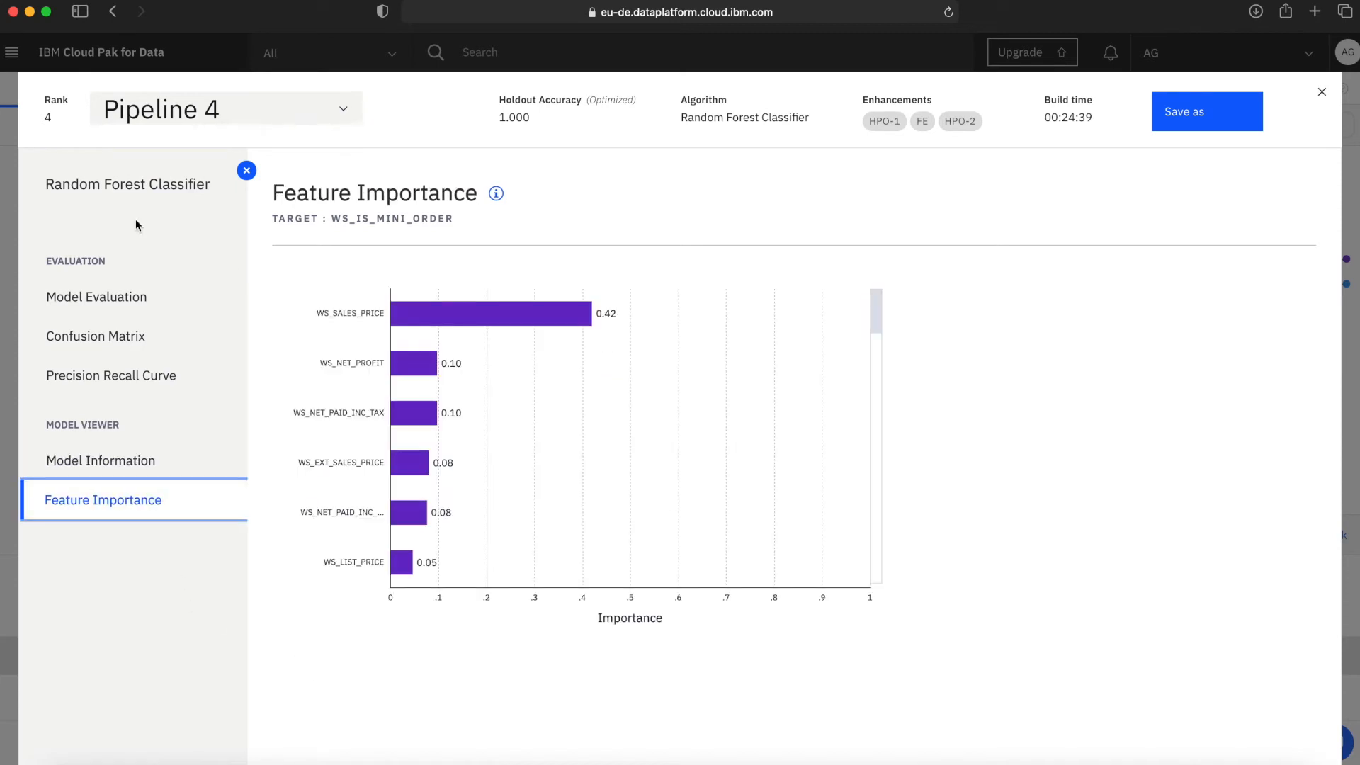
{"action": "left_click", "coordinate": [1320, 92]}
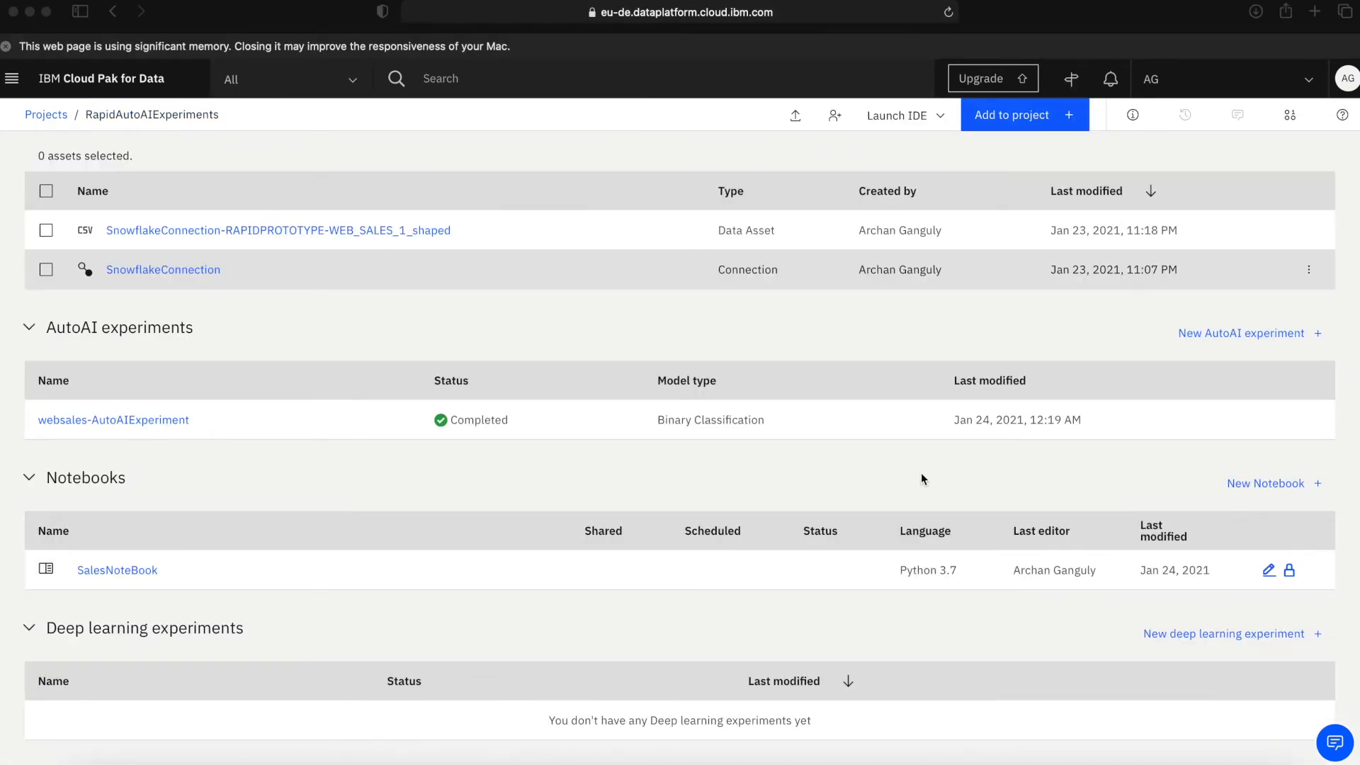
Create a blank notebook named WebSales-Notebook in the RapidAutoAIExperiments project with the Default Python 3.7 XS runtime.
{"action": "scroll", "coordinate": [927, 474], "scroll_direction": "up", "scroll_amount": 2}
{"action": "scroll", "coordinate": [985, 486], "scroll_direction": "down", "scroll_amount": 2}
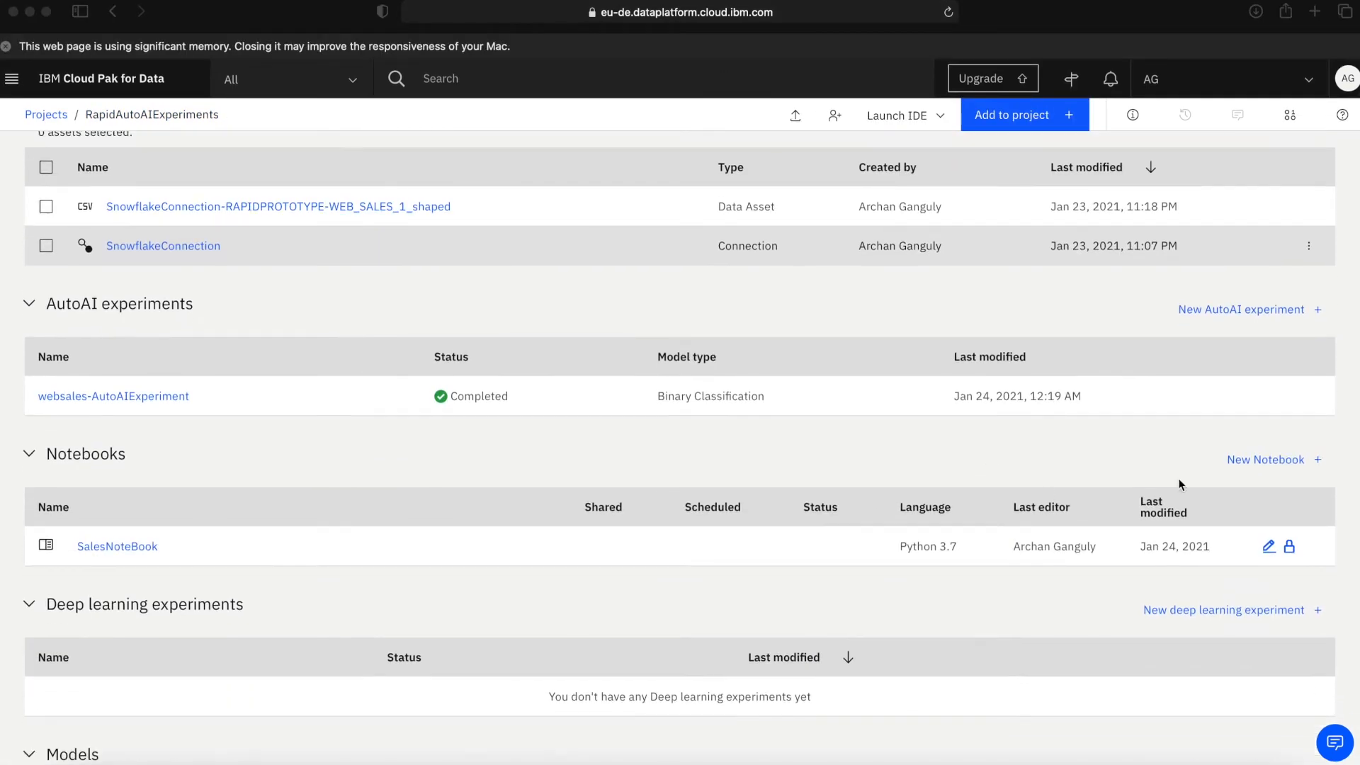
{"action": "left_click", "coordinate": [1255, 458]}
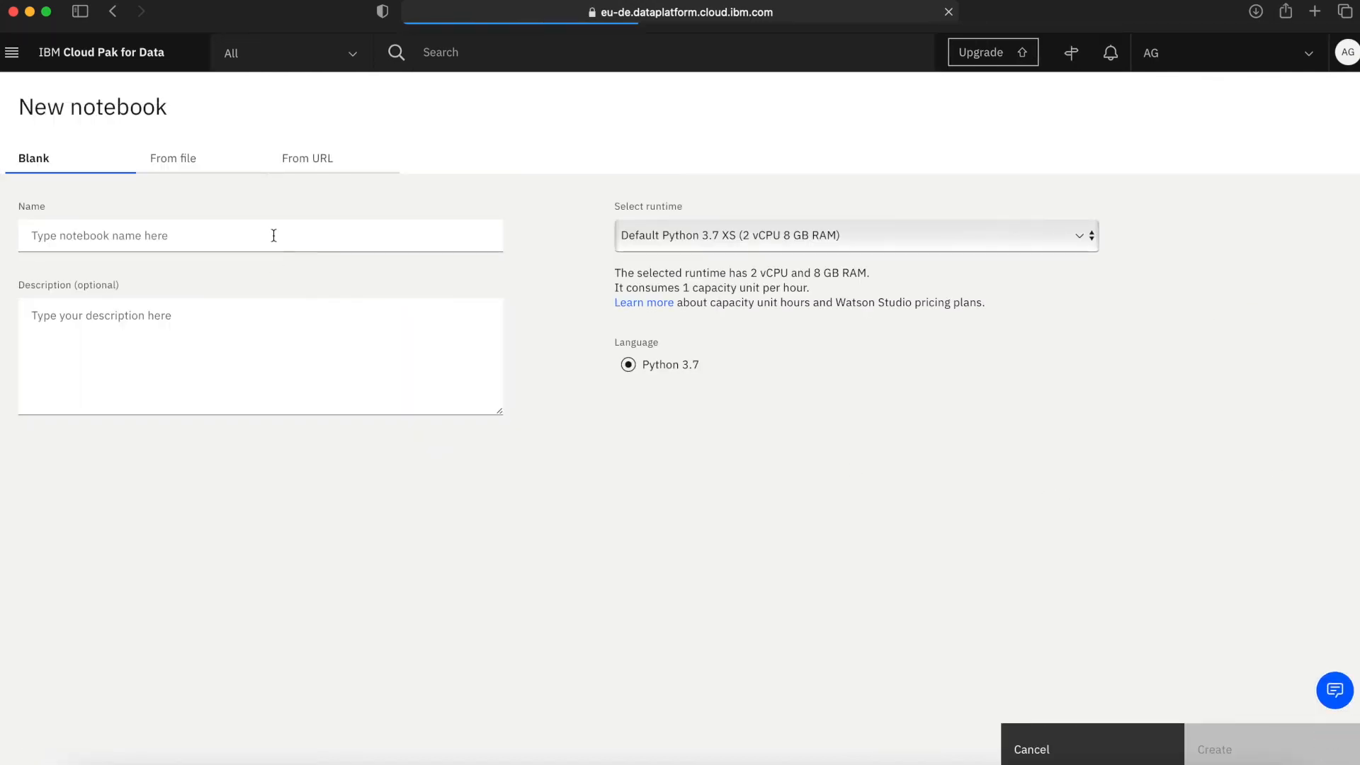
{"action": "left_click", "coordinate": [274, 235]}
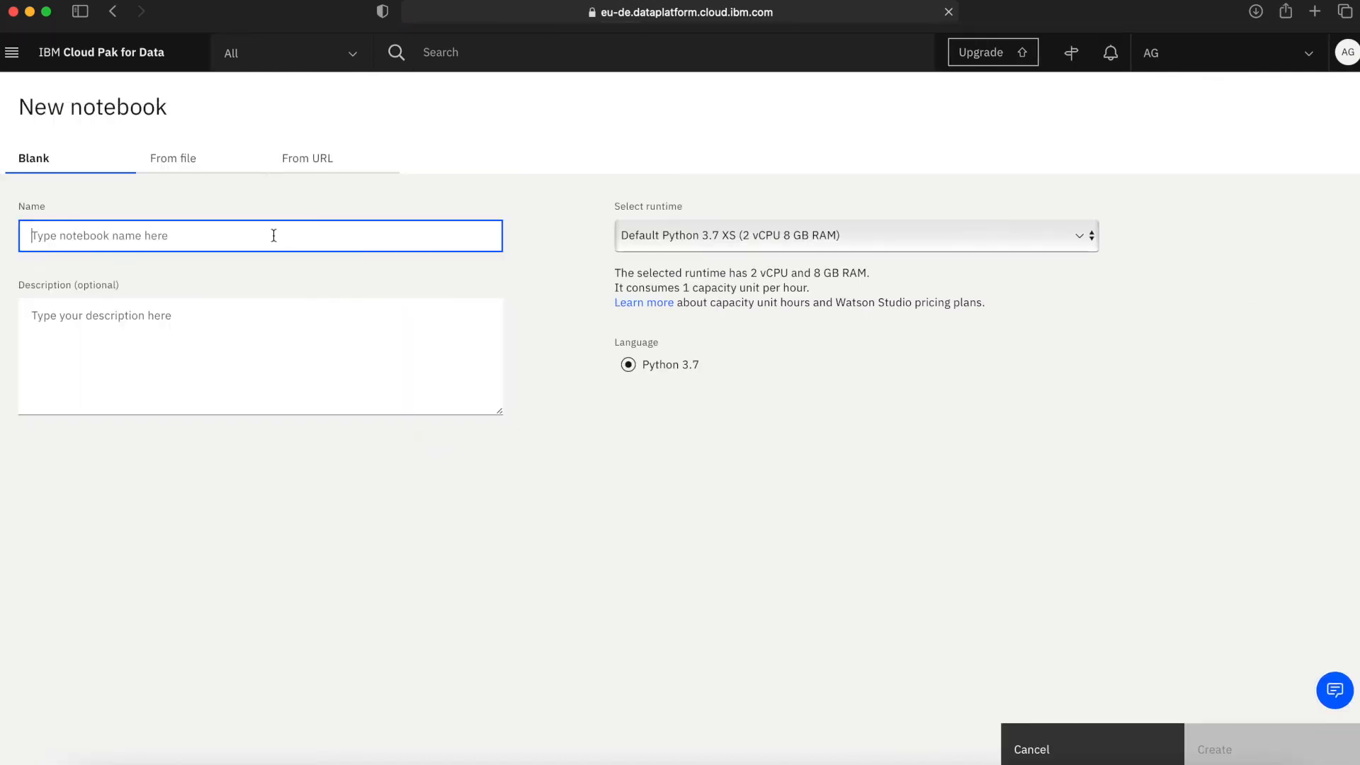
{"action": "type", "text": "WebSales-Notebook"}
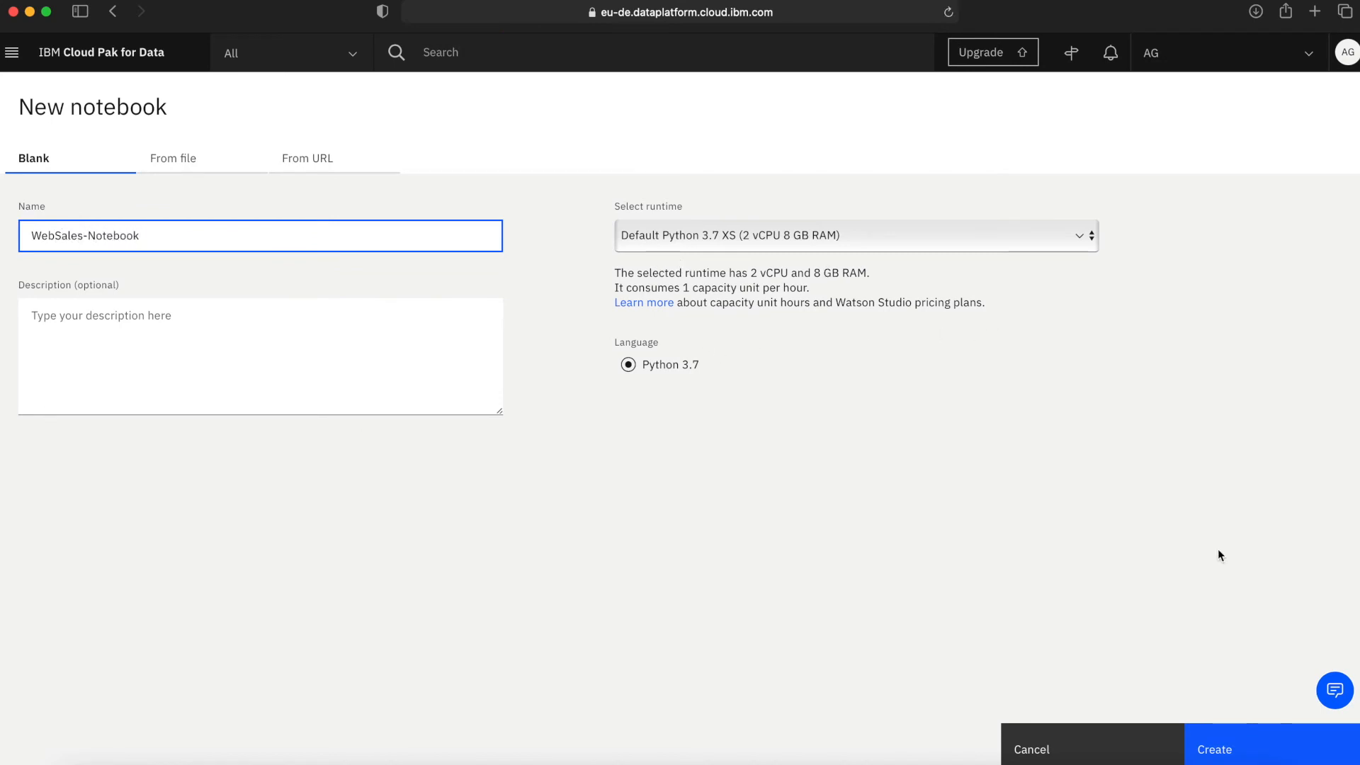
{"action": "left_click", "coordinate": [1265, 736]}
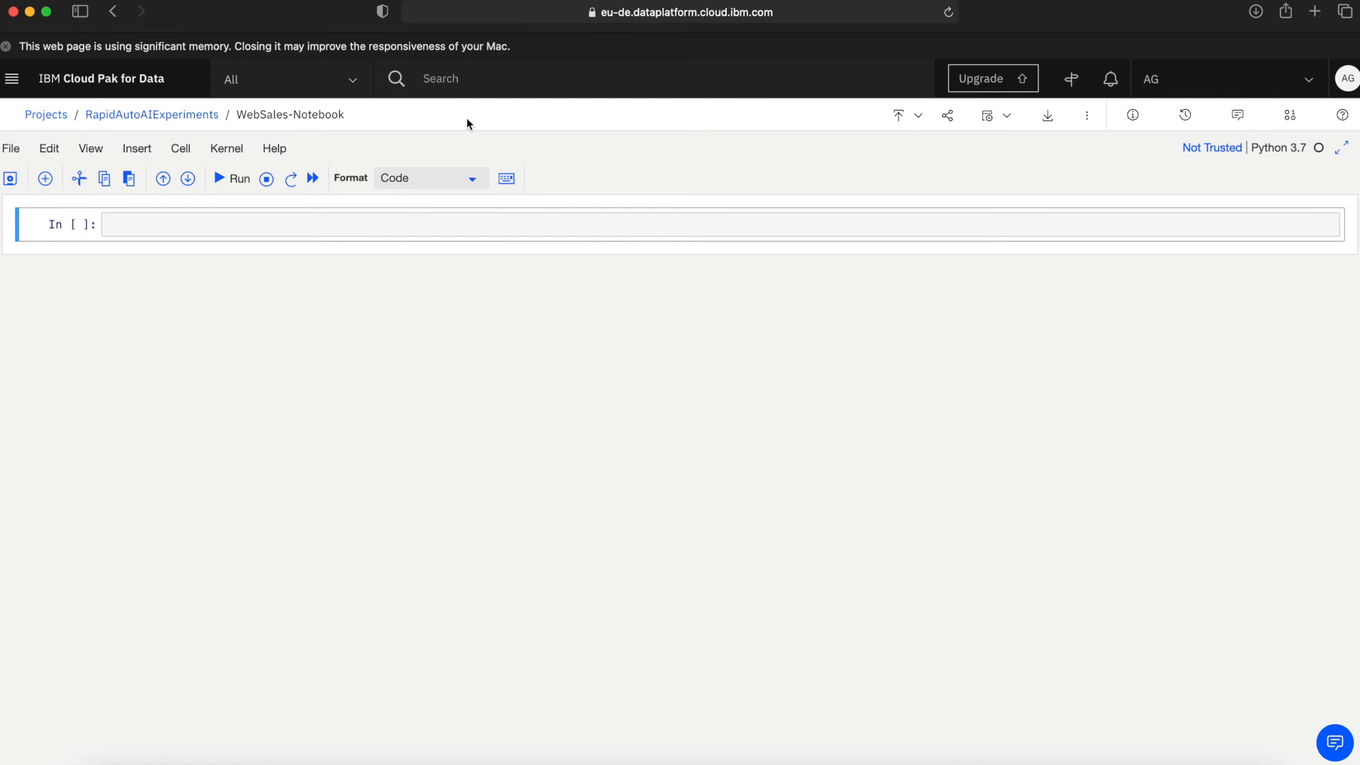
Insert generated code into the notebook's first cell that loads the shaped WEB_SALES_1 data file into a pandas DataFrame.
{"action": "left_click", "coordinate": [1290, 116]}
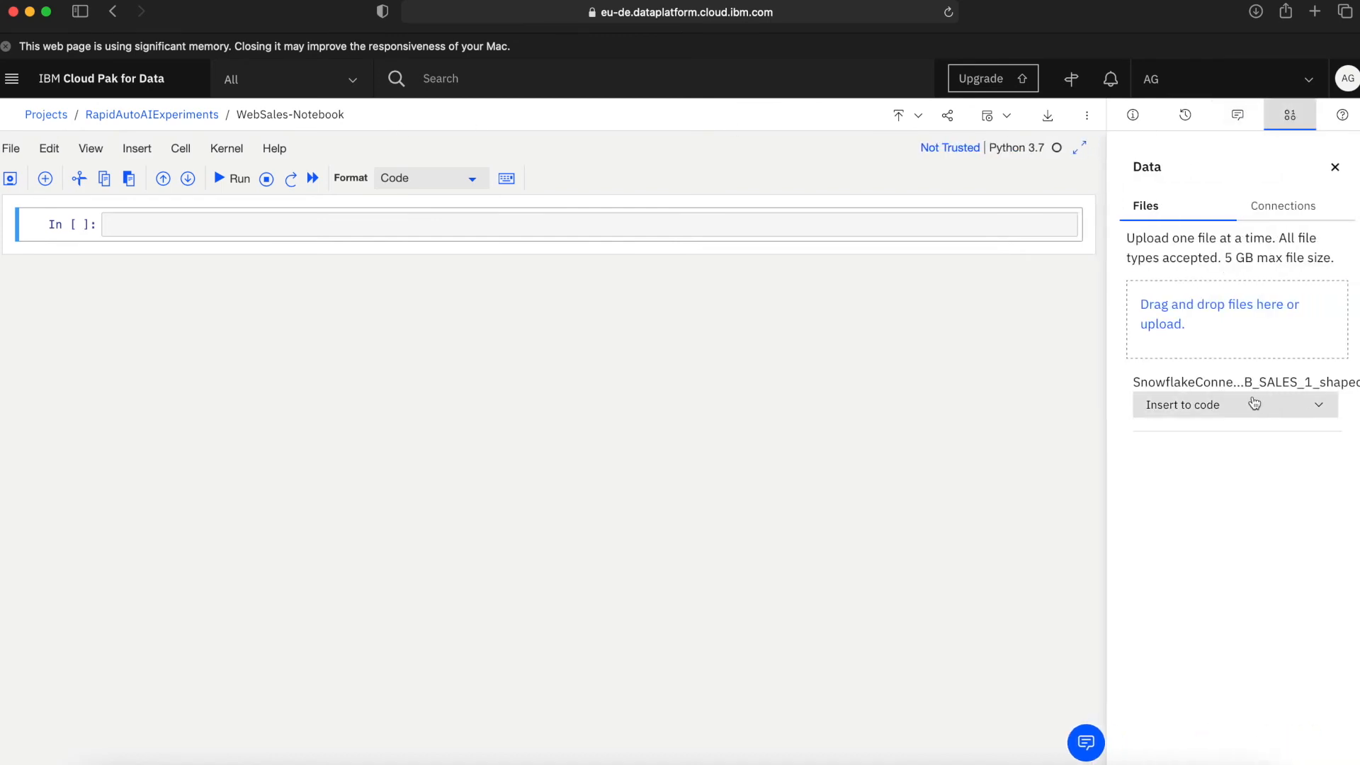
{"action": "left_click_drag", "start_coordinate": [1147, 382], "coordinate": [1340, 384]}
{"action": "left_click", "coordinate": [1329, 405]}
{"action": "left_click", "coordinate": [1233, 433]}
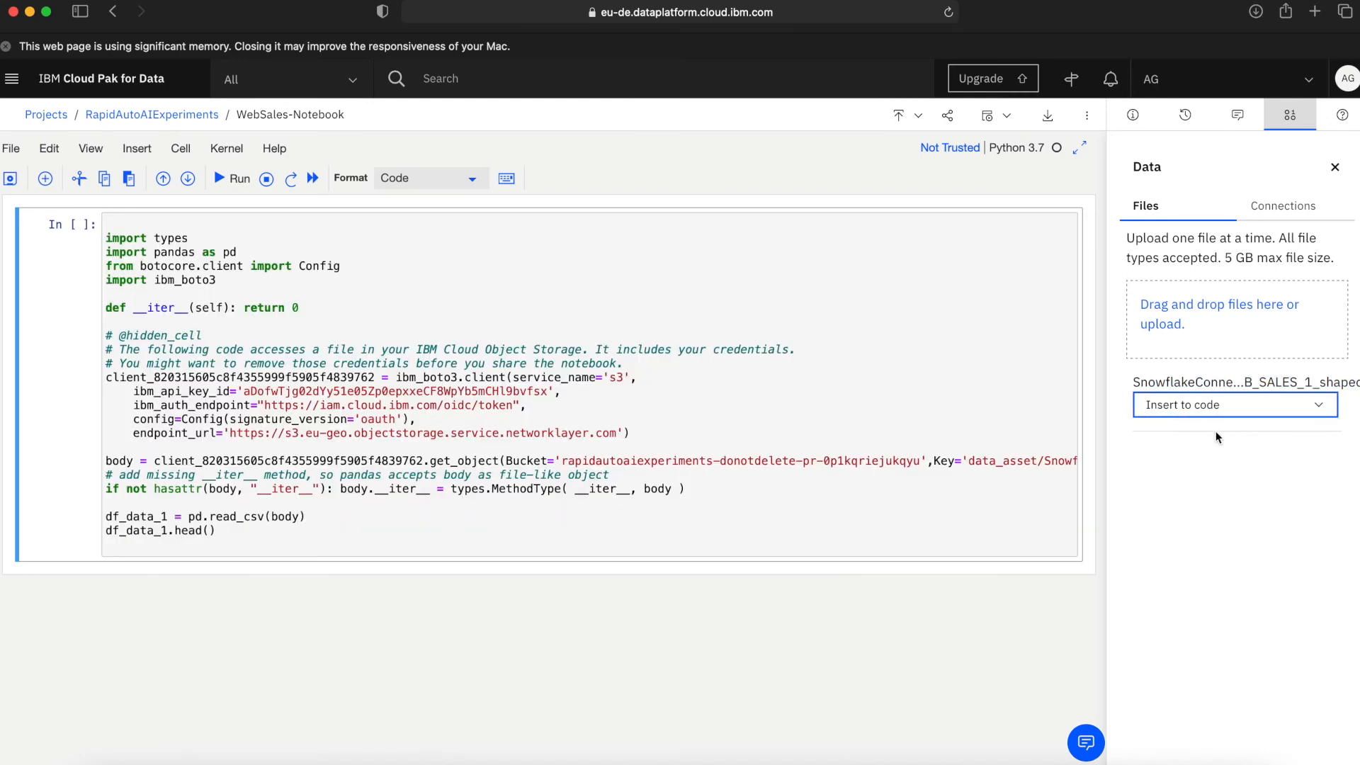
{"action": "left_click", "coordinate": [283, 268]}
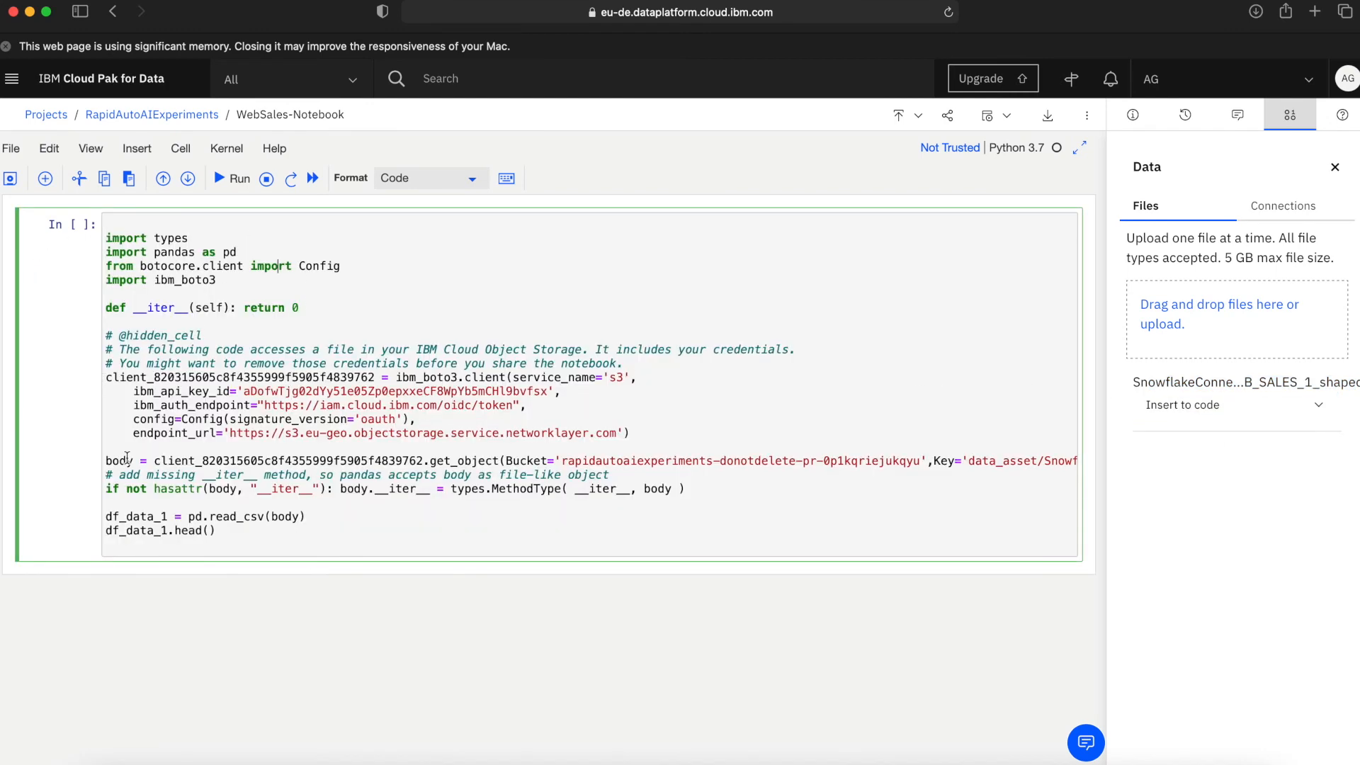
Add the comment "# Reads from the refined data set, prepared in the Data refinery based on data virtualised from Snowflake (webSales table)" above the read_csv line.
{"action": "left_click_drag", "start_coordinate": [310, 516], "coordinate": [104, 516]}
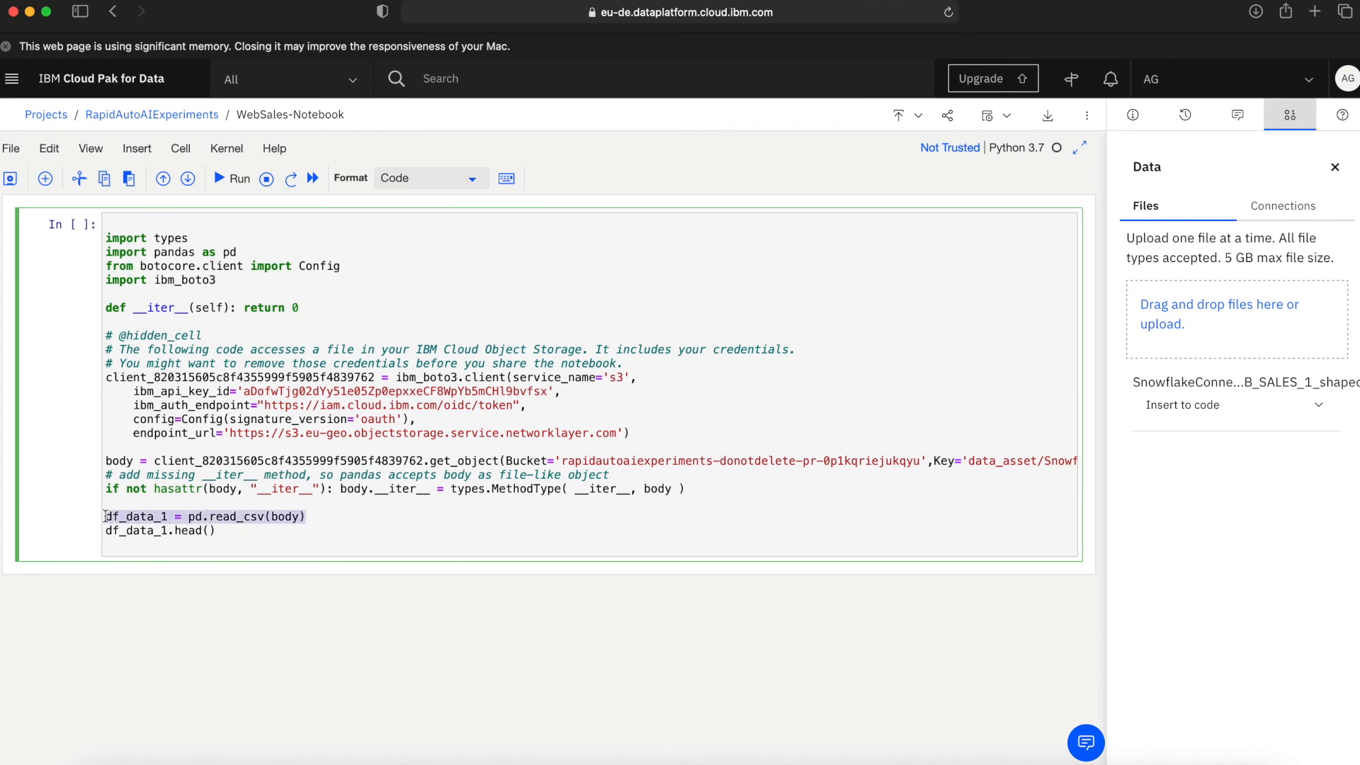
{"action": "left_click", "coordinate": [143, 500]}
{"action": "key", "text": "Return"}
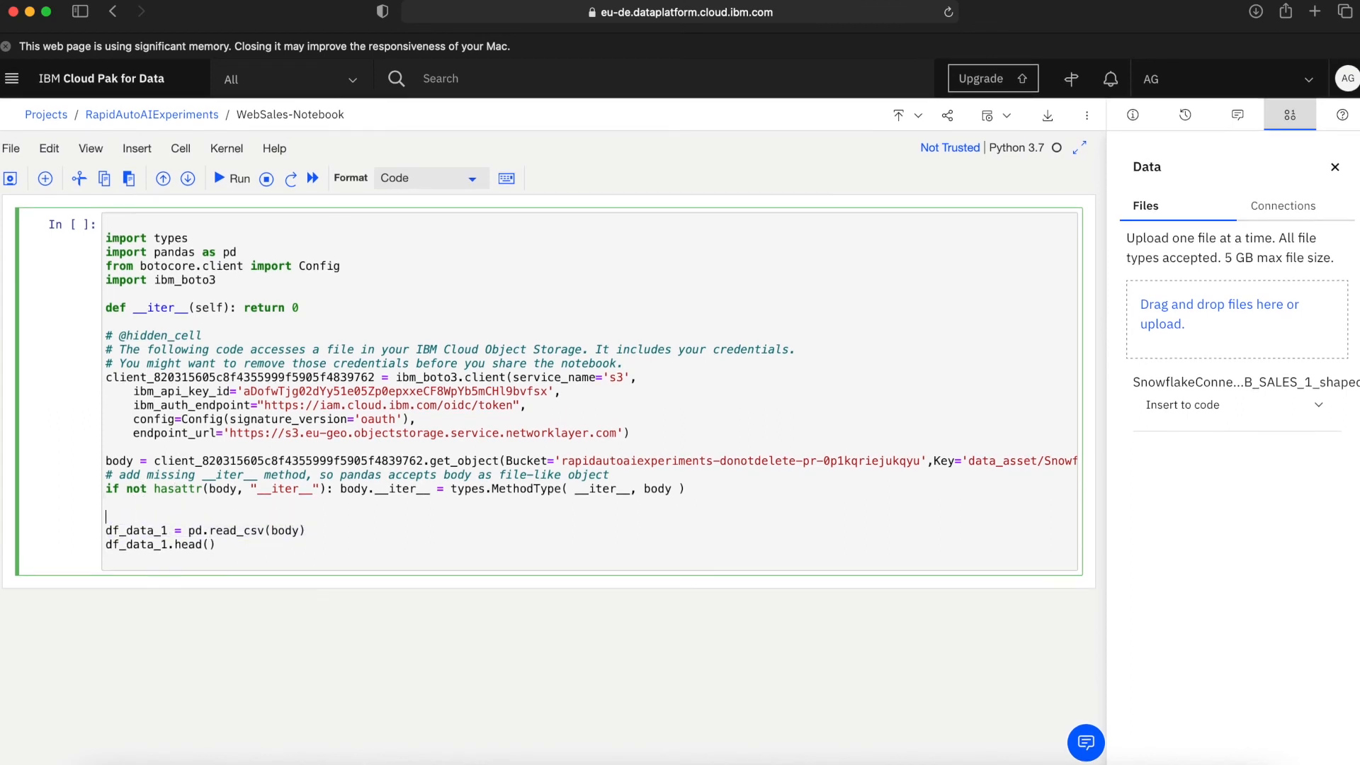
{"action": "type", "text": "# Reads from tee refined data set, pre"}
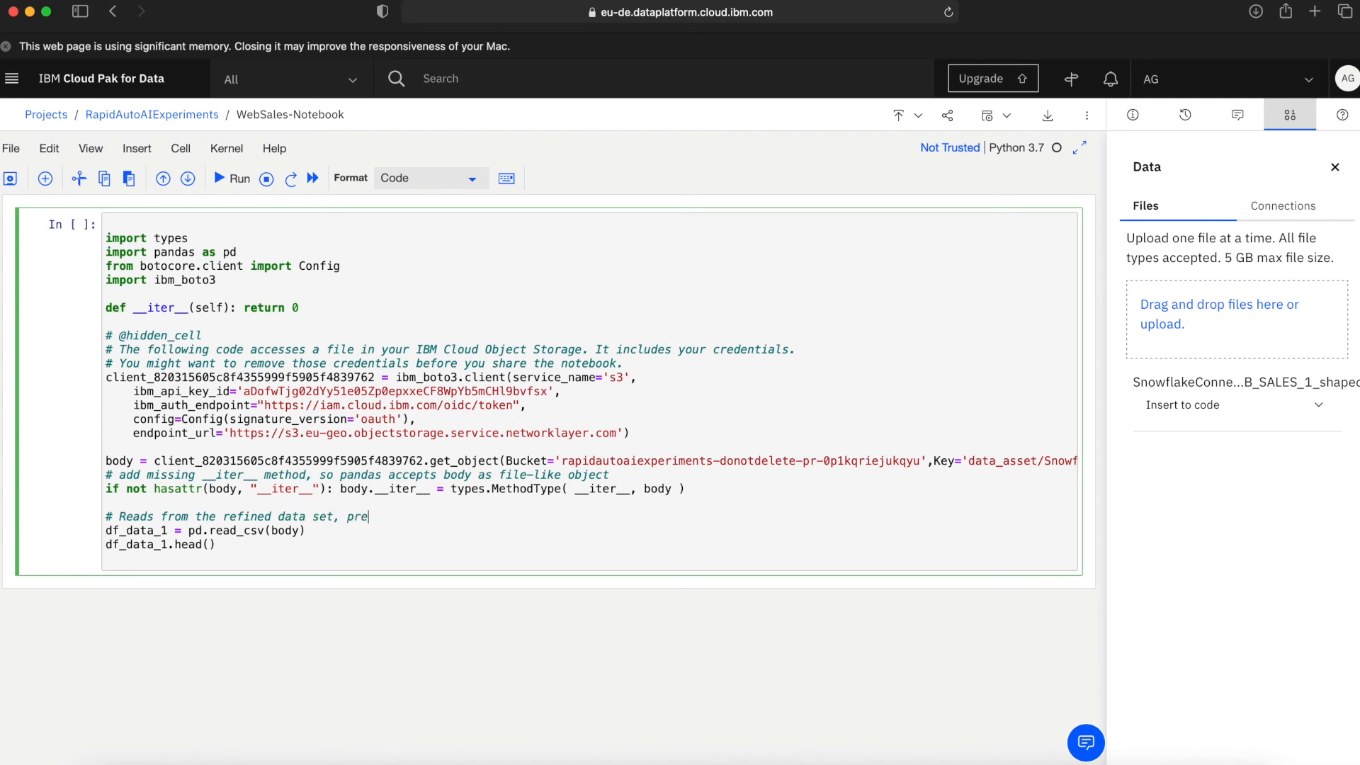
{"action": "type", "text": "pared in the Data refinery"}
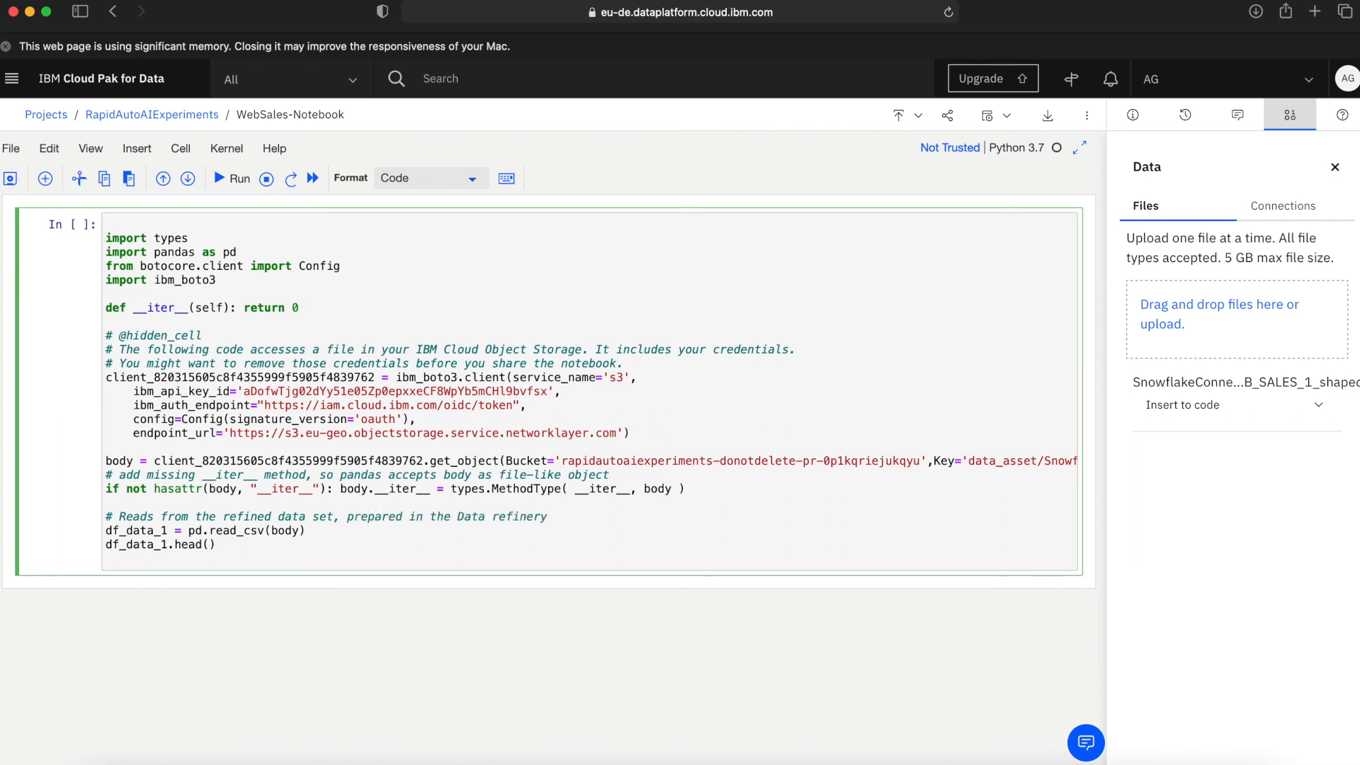
{"action": "type", "text": " based on data virtualised from Snow"}
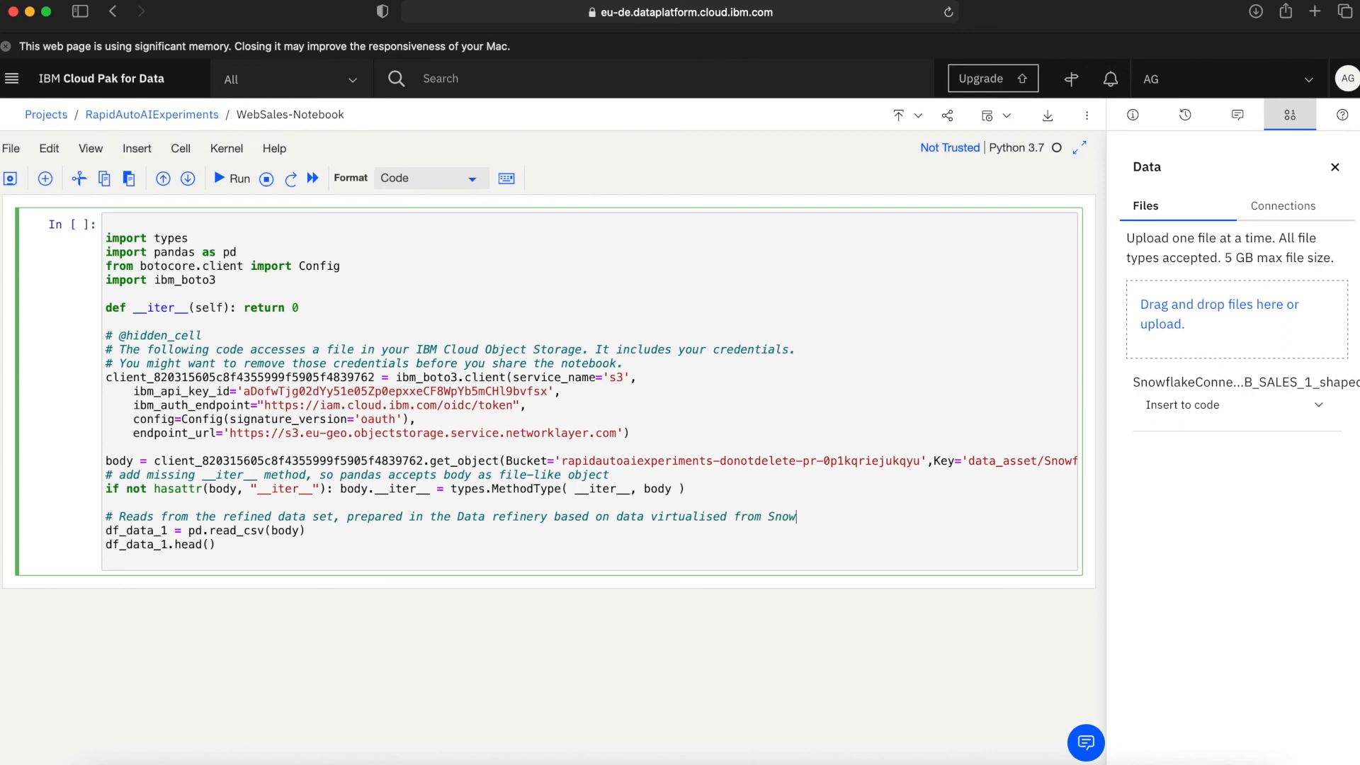
{"action": "type", "text": "flake (webSales table"}
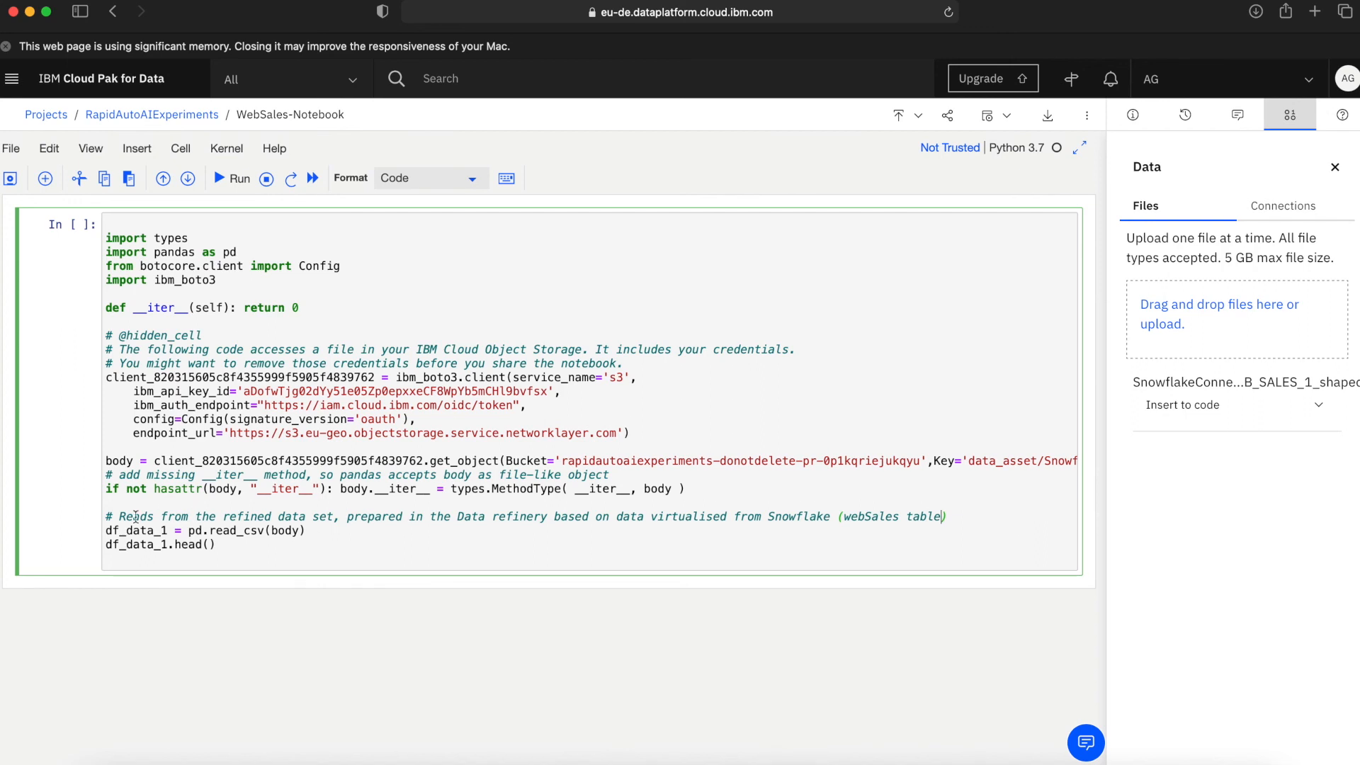
{"action": "type", "text": ". Prepare"}
Add a second comment line, "# Prepares a data frame.", between the first comment and the read_csv line.
{"action": "key", "text": "BackSpace"}
{"action": "key", "text": "BackSpace"}
{"action": "key", "text": "BackSpace"}
{"action": "key", "text": "BackSpace"}
{"action": "key", "text": "BackSpace"}
{"action": "key", "text": "BackSpace"}
{"action": "key", "text": "BackSpace"}
{"action": "key", "text": "BackSpace"}
{"action": "key", "text": "BackSpace"}
{"action": "key", "text": "BackSpace"}
{"action": "key", "text": "Return"}
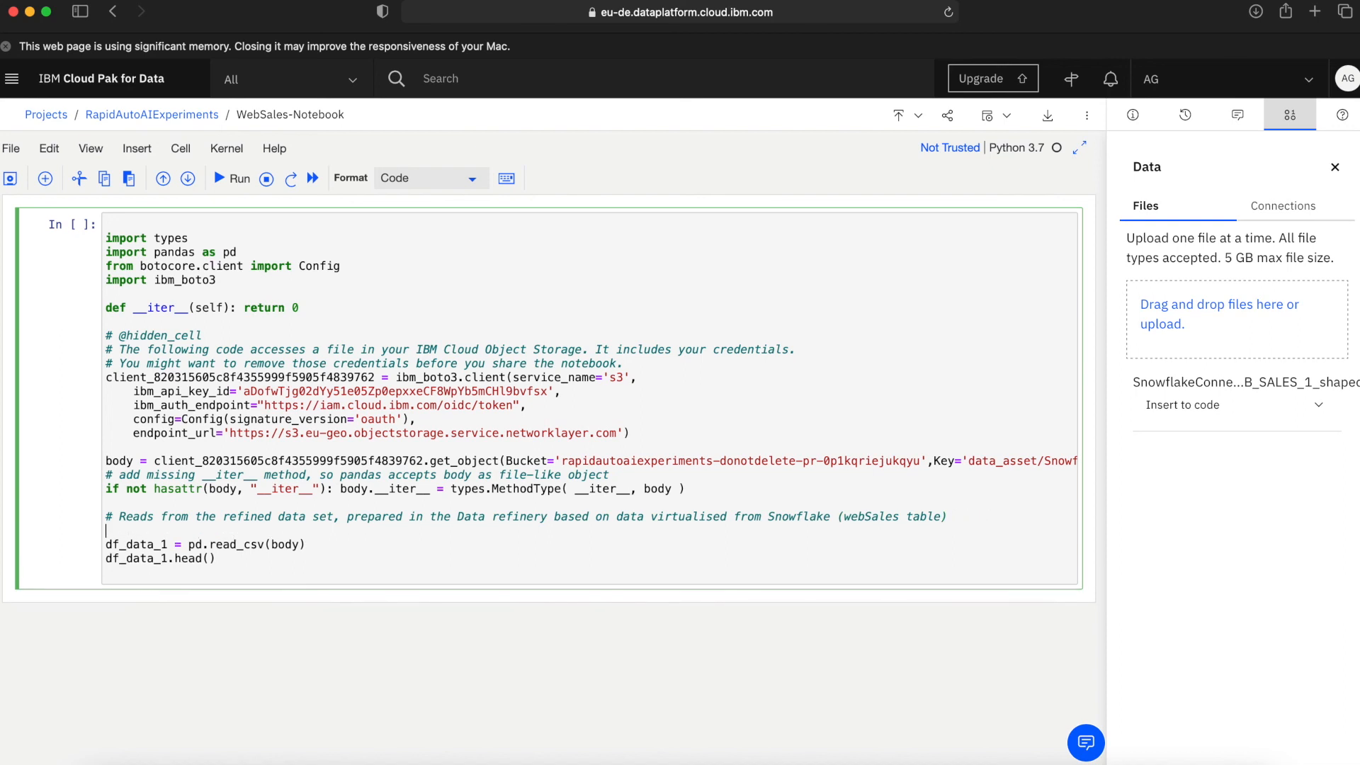
{"action": "type", "text": "# Prepared"}
{"action": "type", "text": " a data frame."}
Run the notebook's data-loading cell and look through the columns of the DataFrame preview in its output.
{"action": "left_click", "coordinate": [219, 179]}
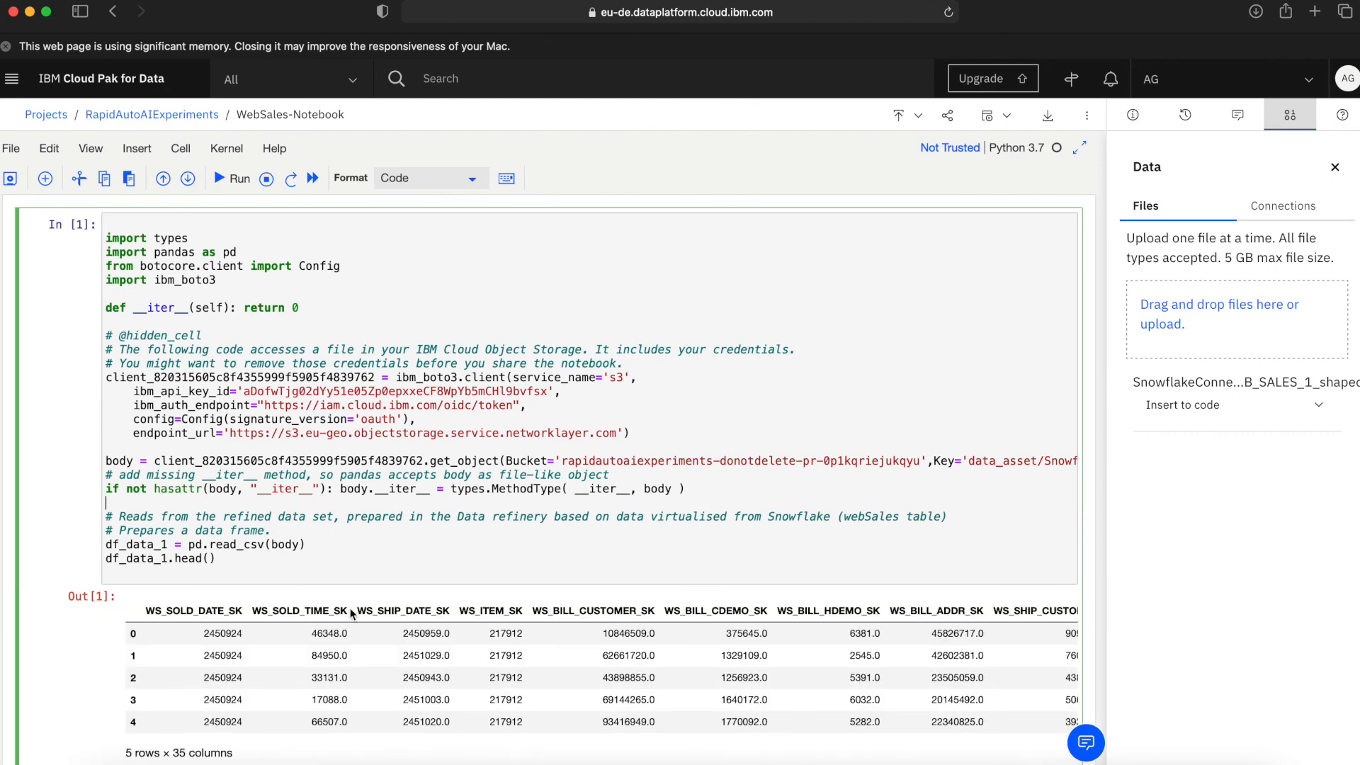
{"action": "scroll", "coordinate": [736, 503], "scroll_direction": "down", "scroll_amount": 4}
{"action": "scroll", "coordinate": [736, 503], "scroll_direction": "right", "scroll_amount": 5}
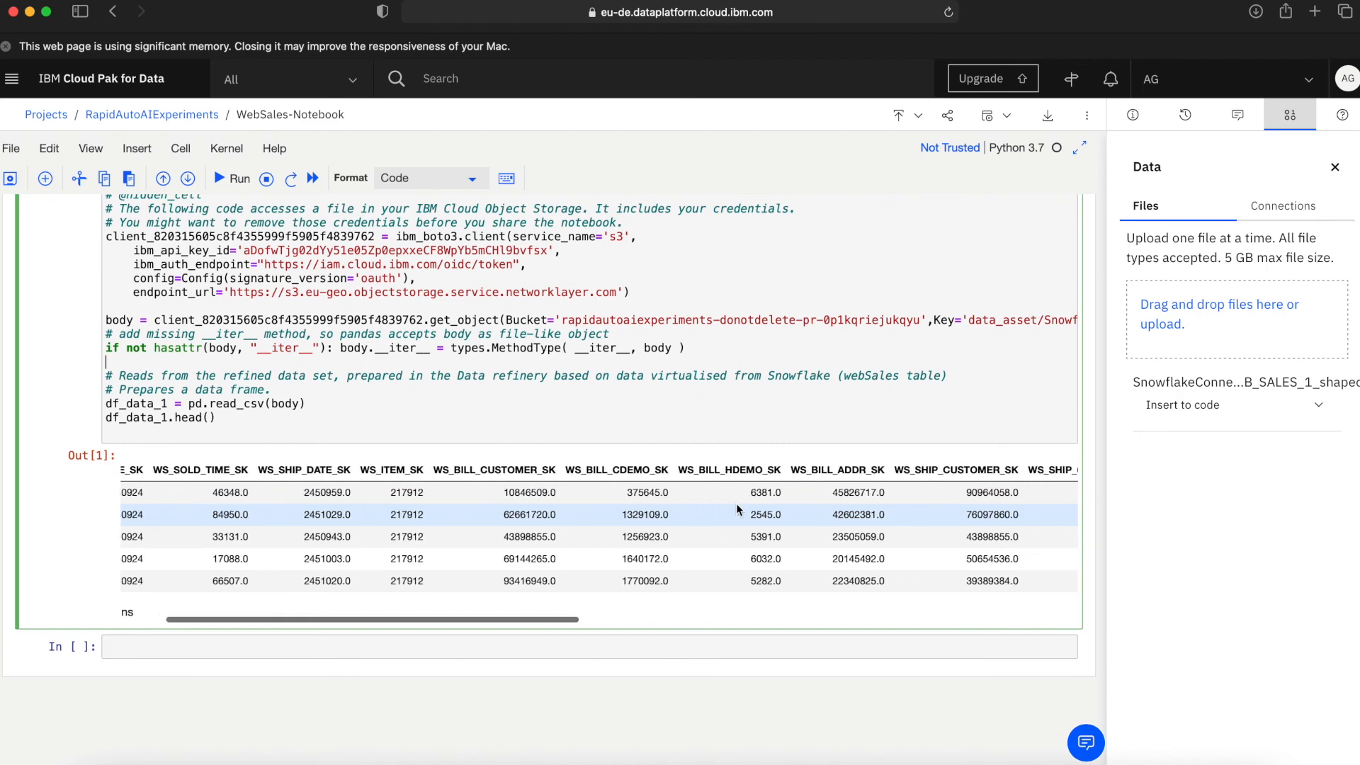
{"action": "scroll", "coordinate": [736, 506], "scroll_direction": "right", "scroll_amount": 10}
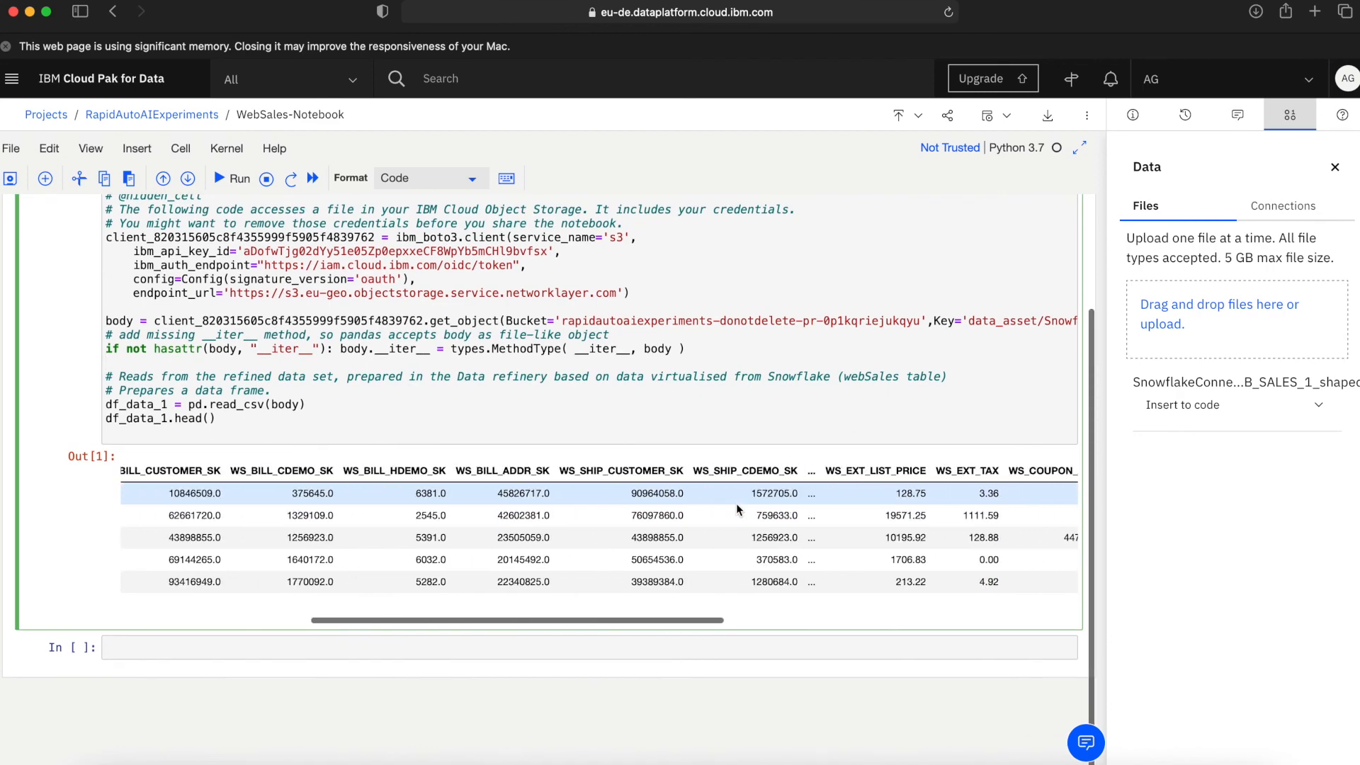